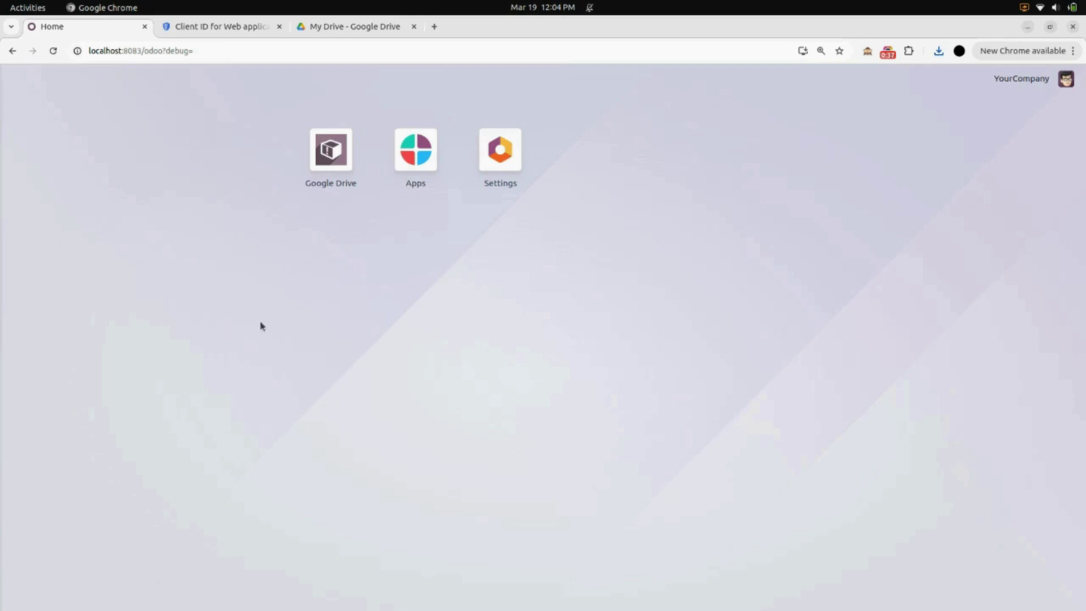
Open the Google Drive app from the Odoo home screen to reach its settings.
{"action": "left_click", "coordinate": [328, 163]}
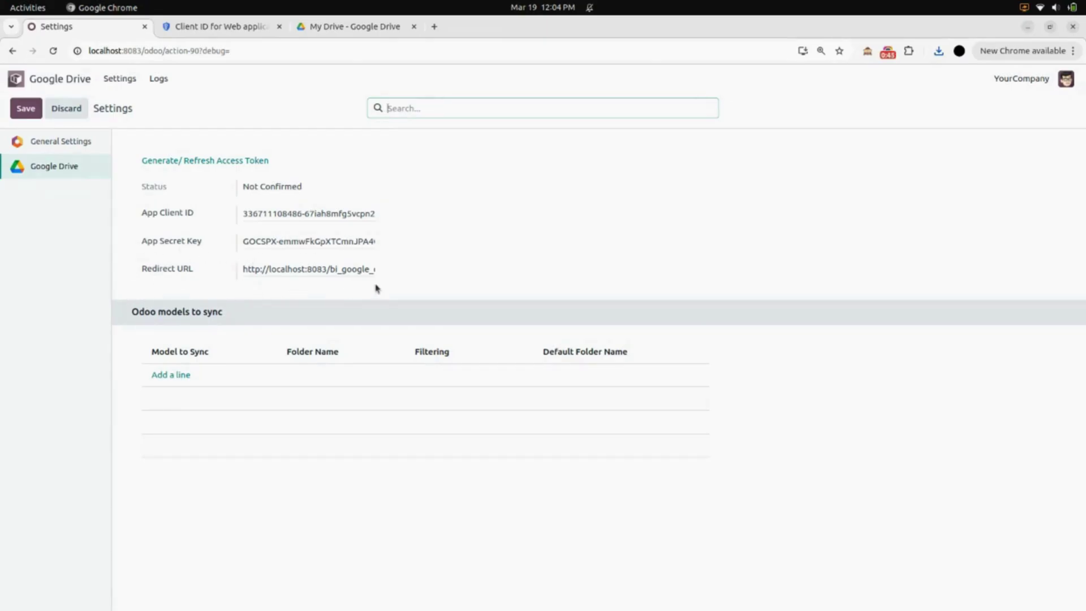
Review the Google Cloud OAuth client details, then return to Odoo's Google Drive settings.
{"action": "left_click", "coordinate": [232, 26]}
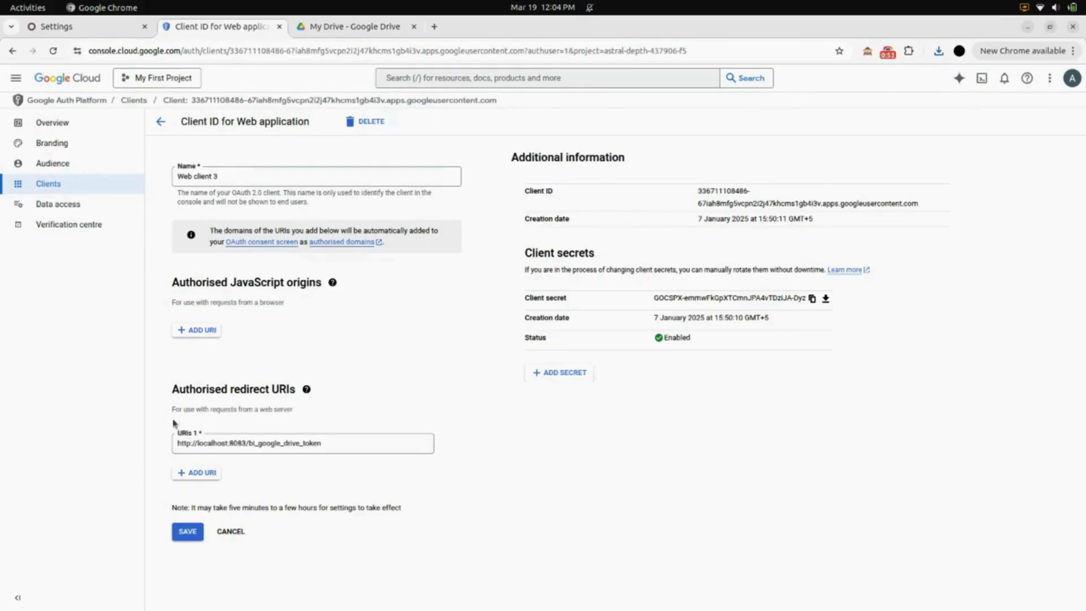
{"action": "left_click", "coordinate": [280, 26]}
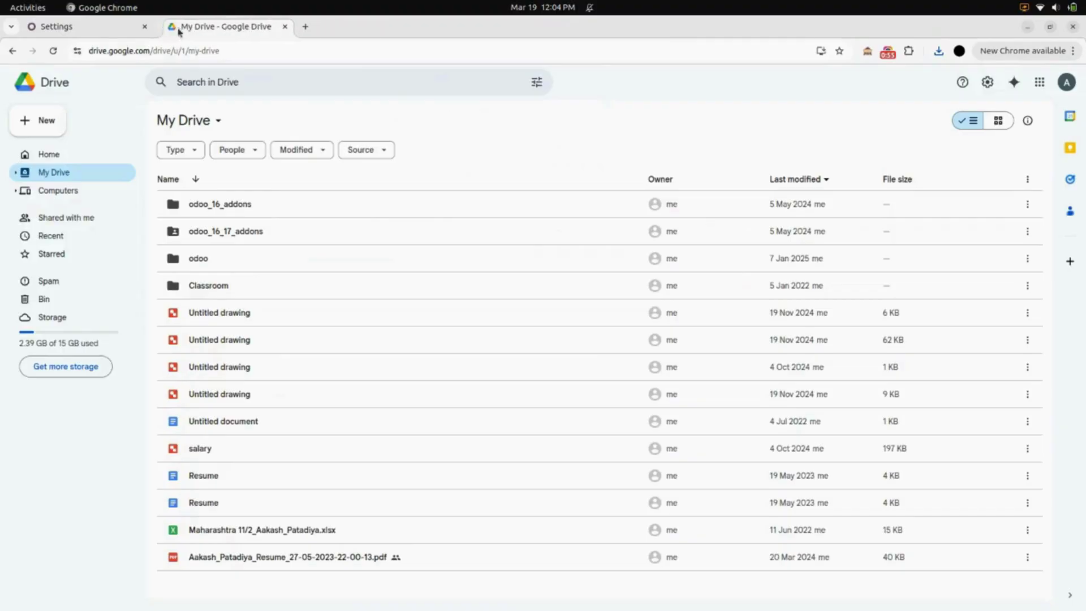
{"action": "left_click", "coordinate": [104, 37]}
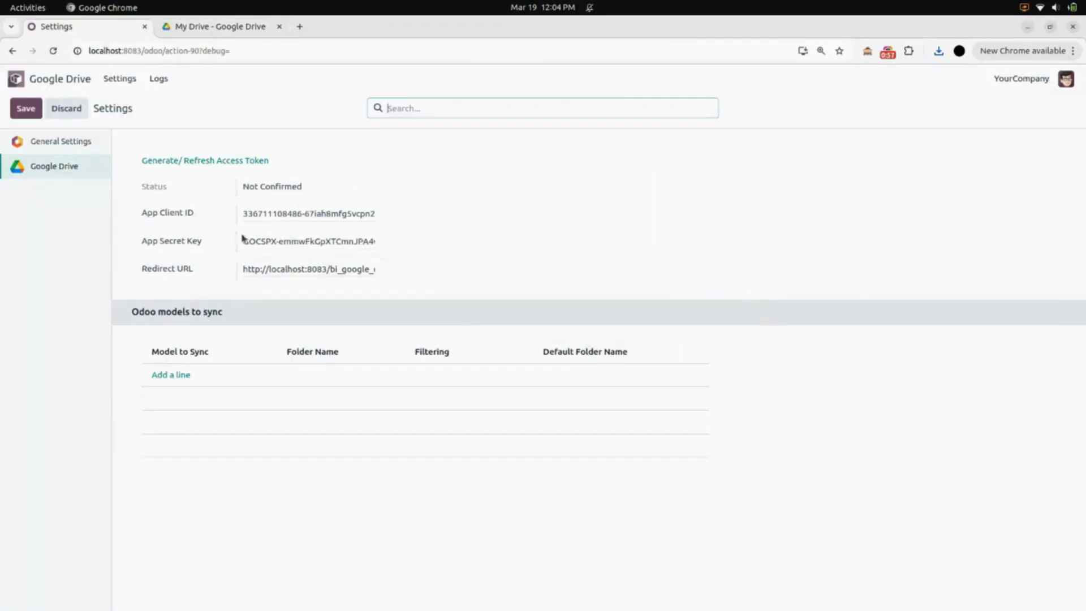
Generate the Google Drive access token by authorizing a Google account, confirming the connection.
{"action": "left_click", "coordinate": [213, 164]}
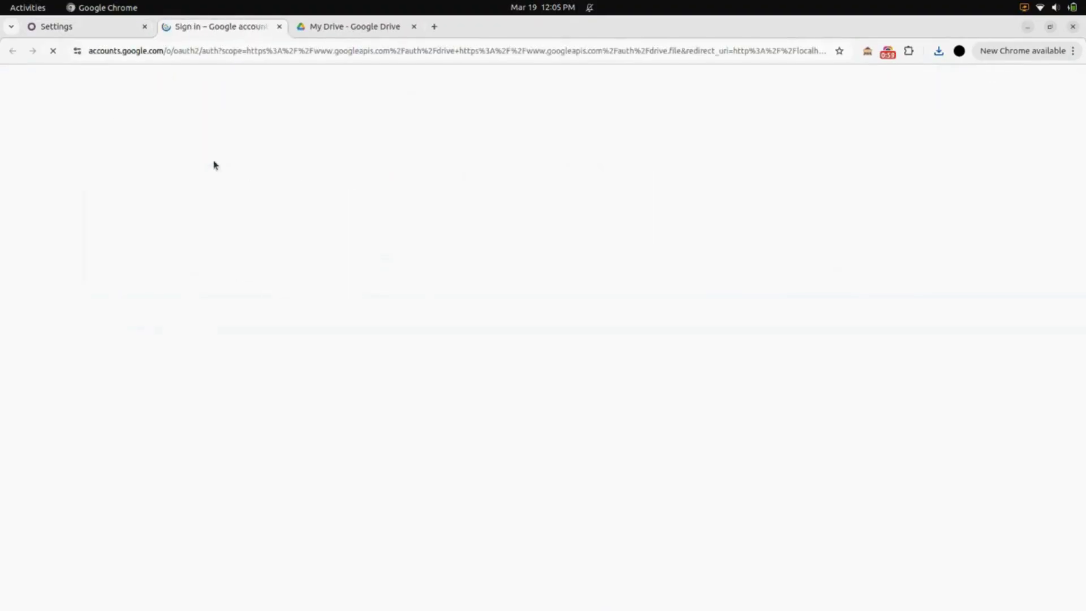
{"action": "left_click", "coordinate": [603, 325]}
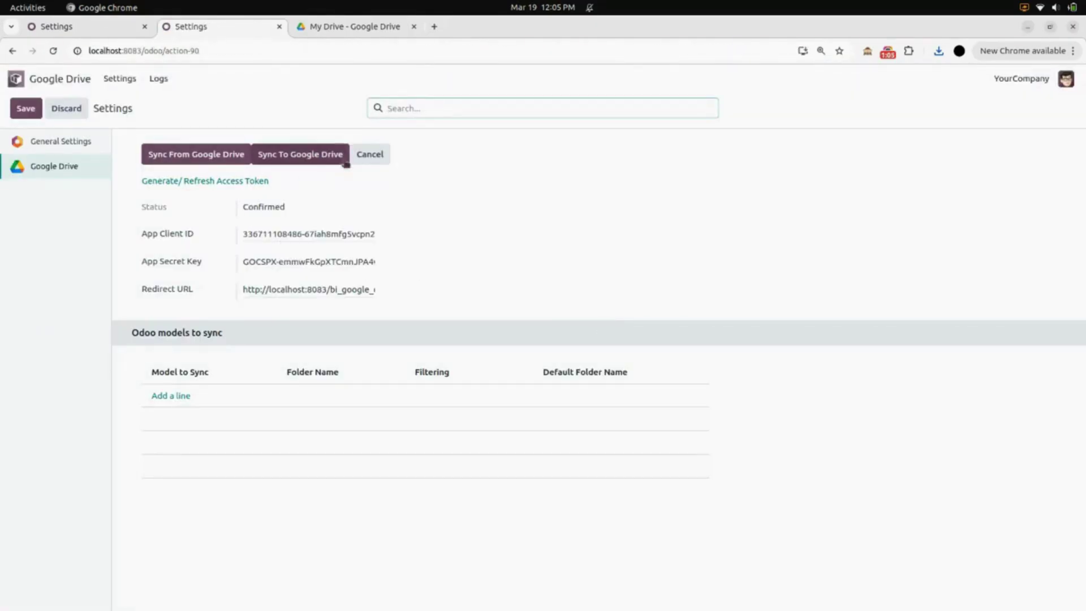
{"action": "left_click", "coordinate": [143, 31]}
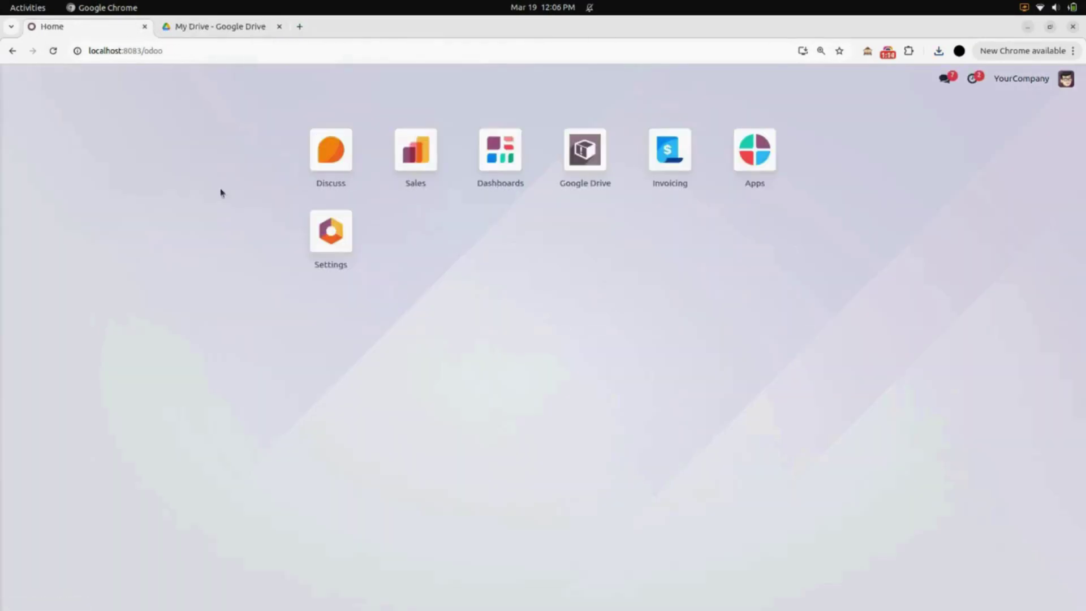
Create a new quotation for Azure Interior with one Chair floor protection line.
{"action": "left_click", "coordinate": [416, 152]}
{"action": "left_click", "coordinate": [22, 109]}
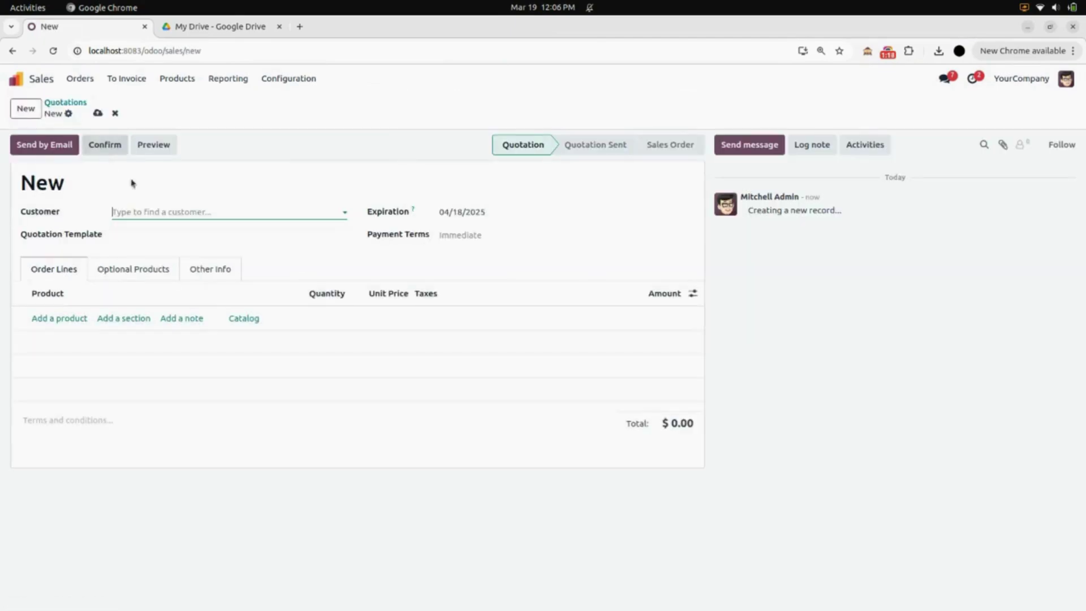
{"action": "left_click", "coordinate": [200, 212]}
{"action": "left_click", "coordinate": [194, 249]}
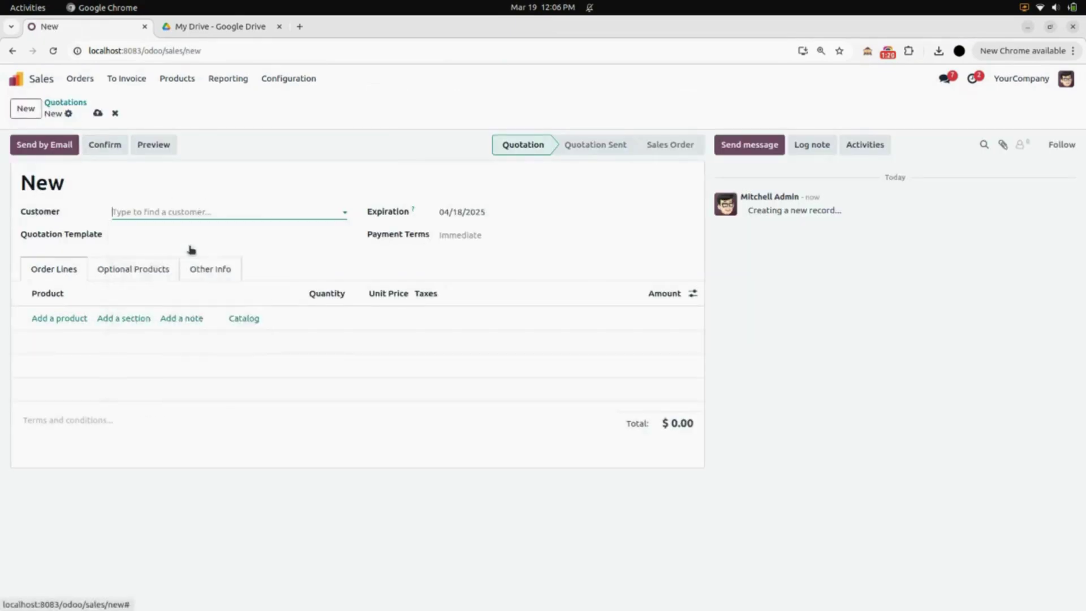
{"action": "left_click", "coordinate": [56, 357]}
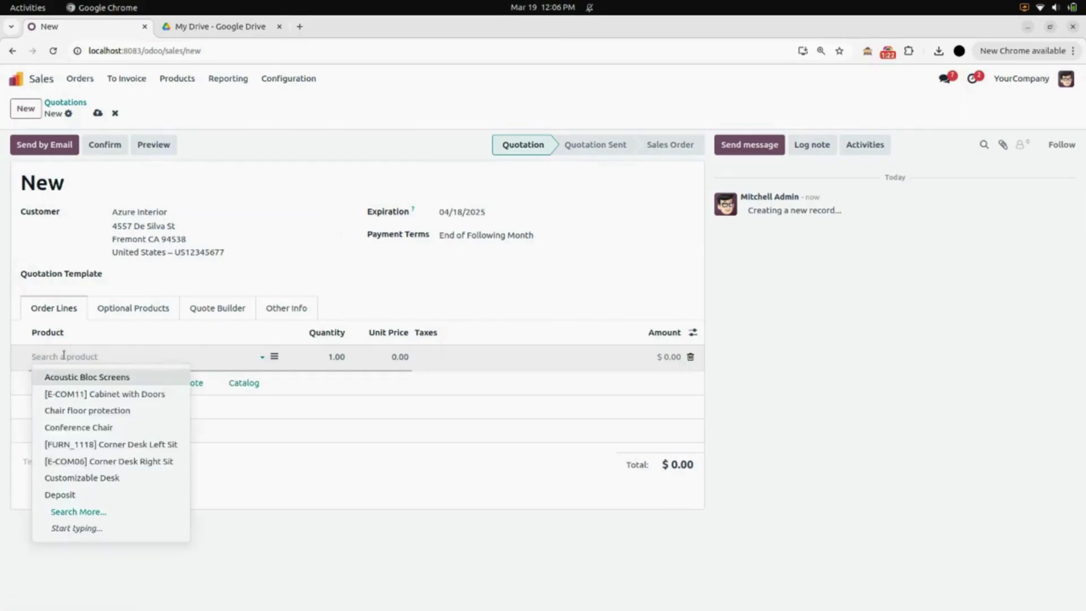
{"action": "left_click", "coordinate": [117, 413]}
Confirm the quotation as sales order S00021 and copy its order number.
{"action": "left_click", "coordinate": [109, 145]}
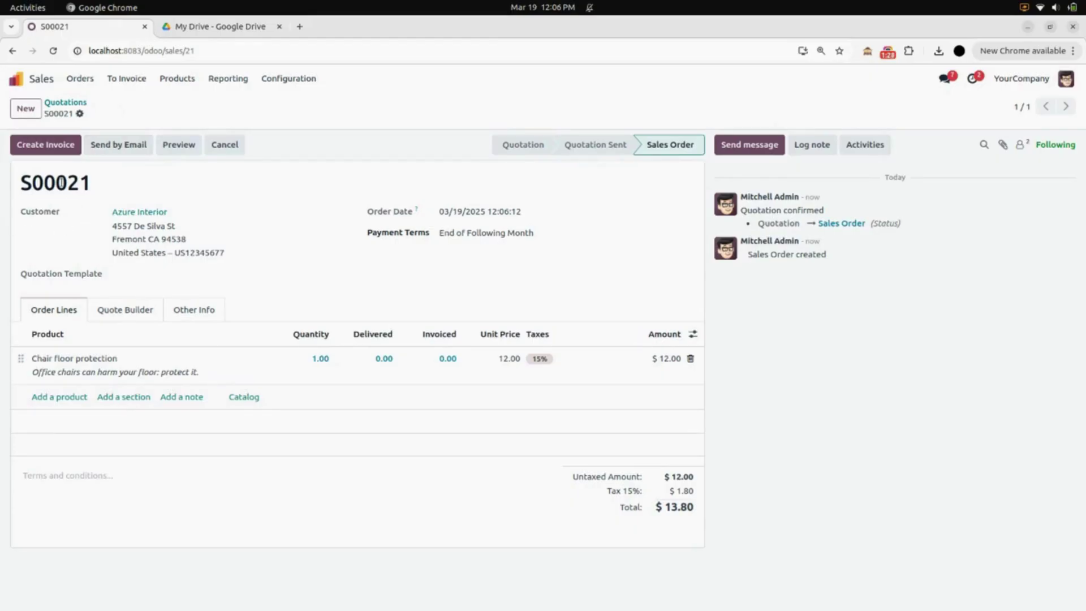
{"action": "double_click", "coordinate": [61, 182]}
{"action": "key", "text": "ctrl+c"}
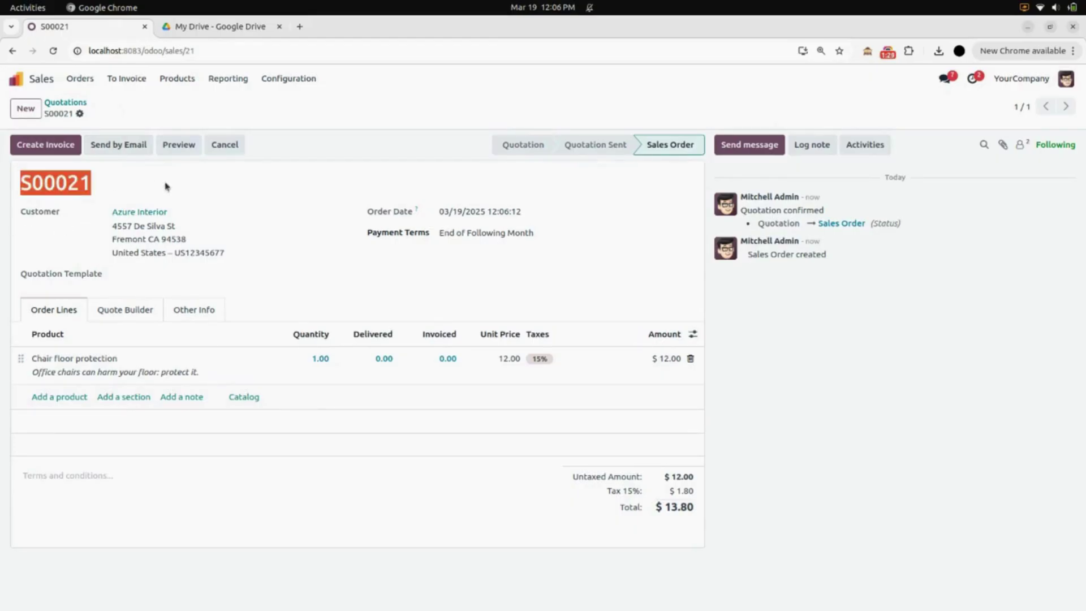
{"action": "left_click", "coordinate": [223, 188]}
Inside the odoo folder in Google Drive, add a new folder named S00021.
{"action": "left_click", "coordinate": [231, 29]}
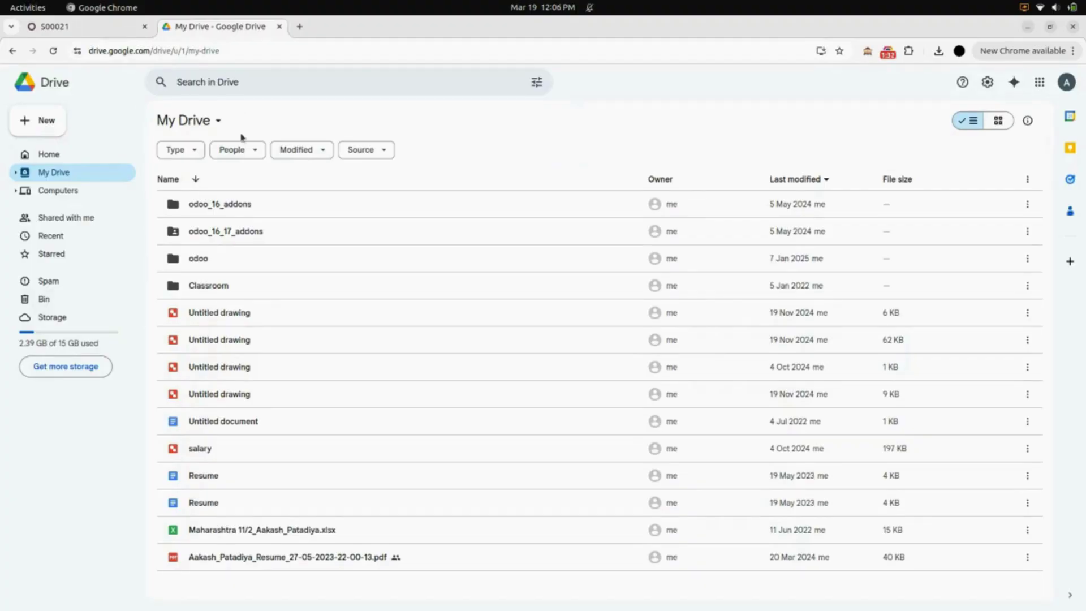
{"action": "left_click", "coordinate": [215, 260]}
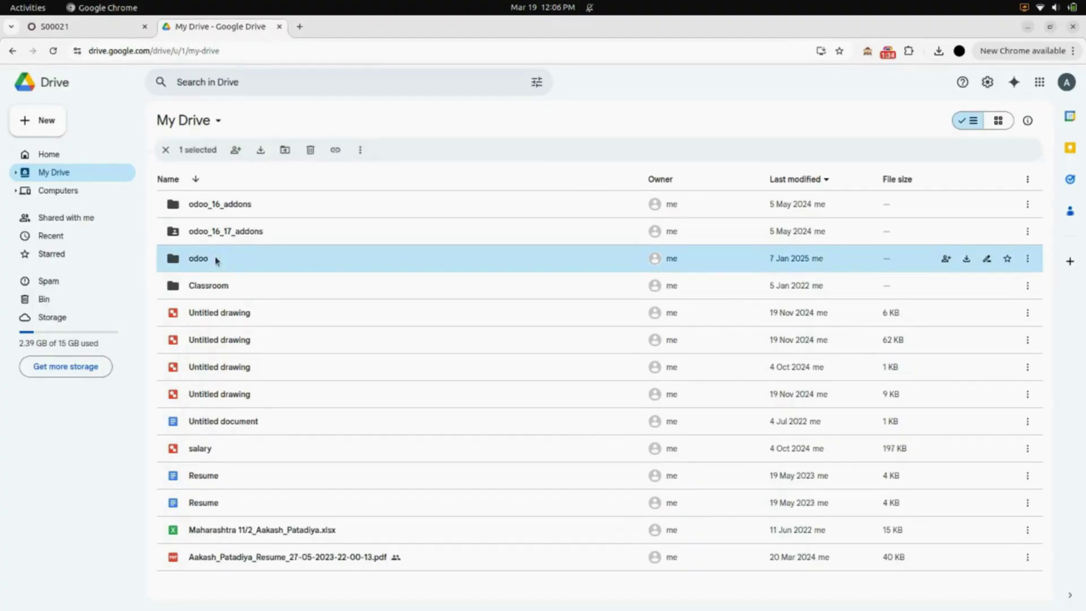
{"action": "double_click", "coordinate": [216, 259]}
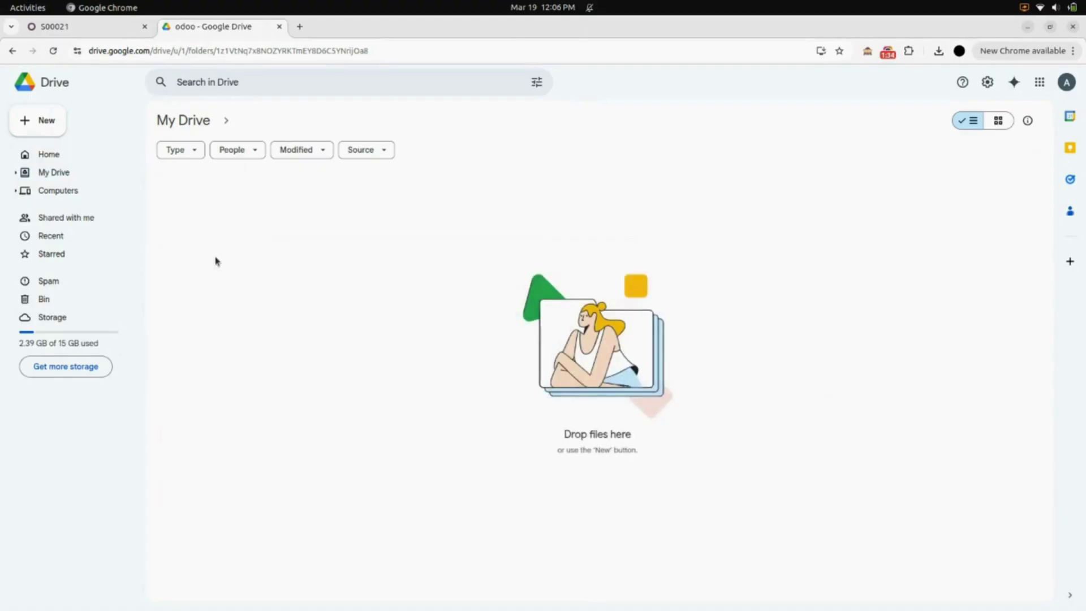
{"action": "left_click", "coordinate": [39, 124]}
{"action": "left_click", "coordinate": [105, 120]}
{"action": "key", "text": "ctrl+v"}
{"action": "left_click", "coordinate": [614, 375]}
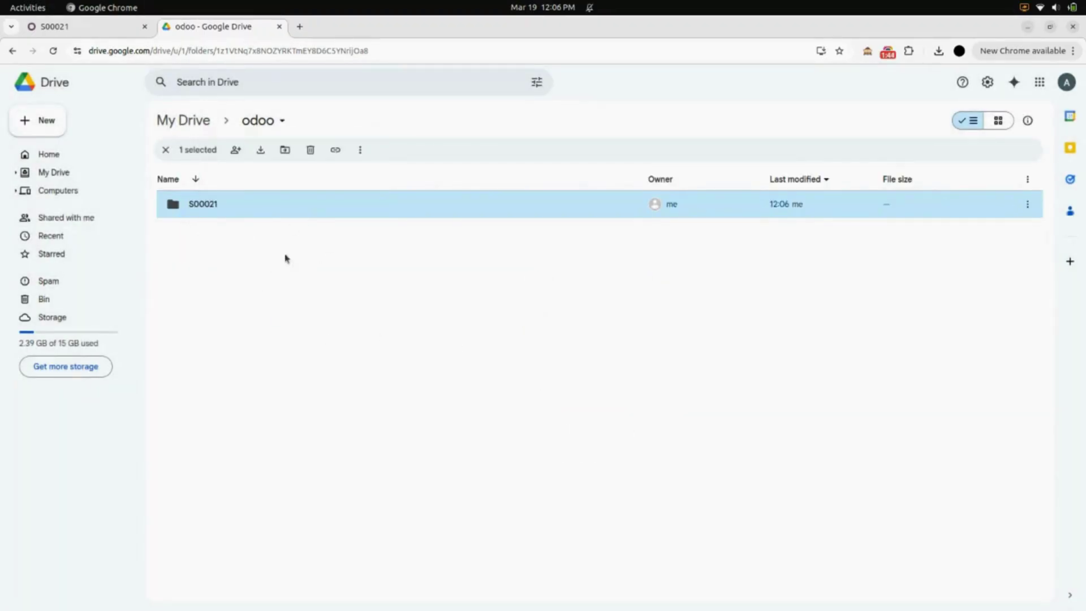
Attach acoustic.png to sales order S00021 through its chatter.
{"action": "left_click", "coordinate": [99, 28]}
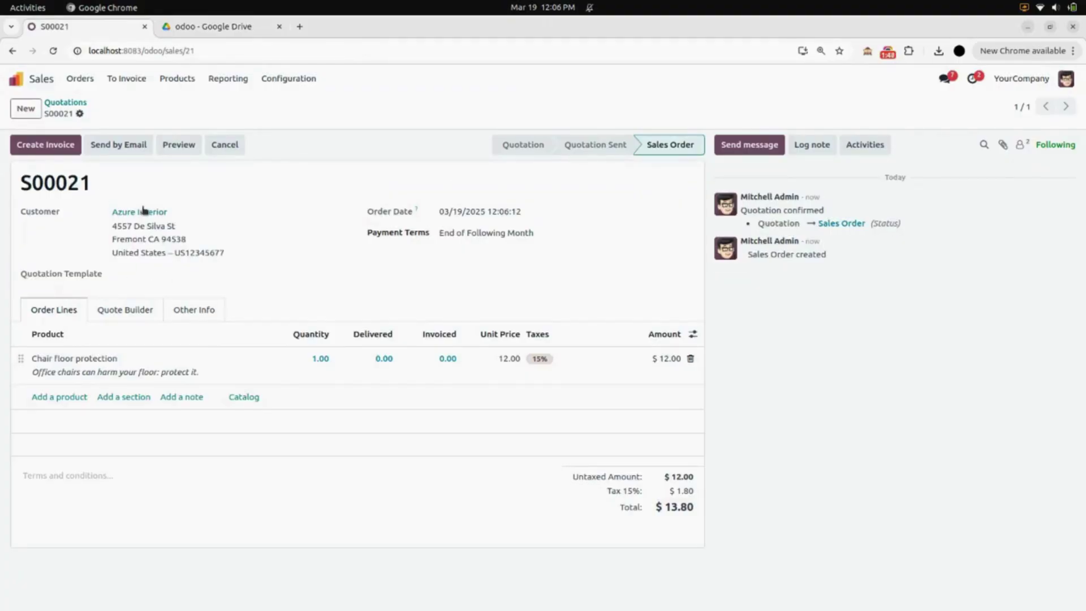
{"action": "left_click", "coordinate": [1003, 146]}
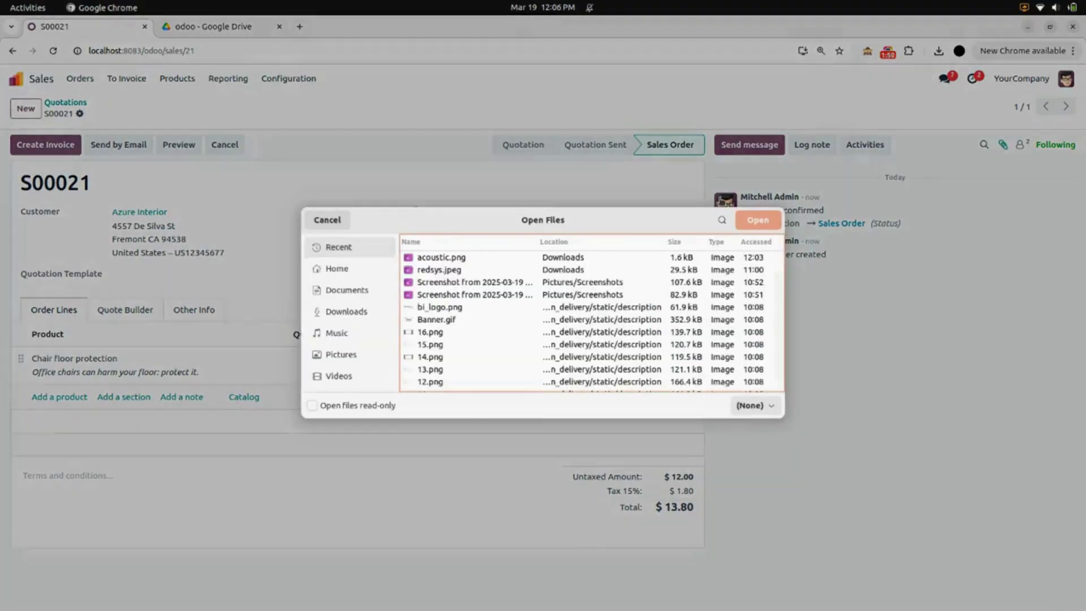
{"action": "left_click", "coordinate": [764, 222]}
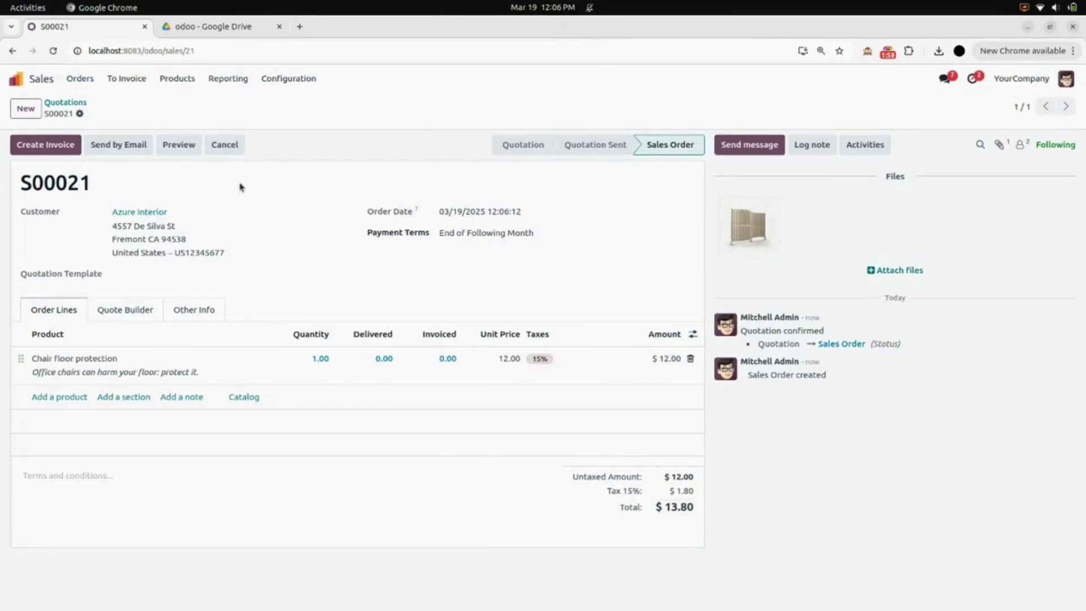
Start a new Google Drive sync line with folder and default folder both S00021.
{"action": "left_click", "coordinate": [65, 101]}
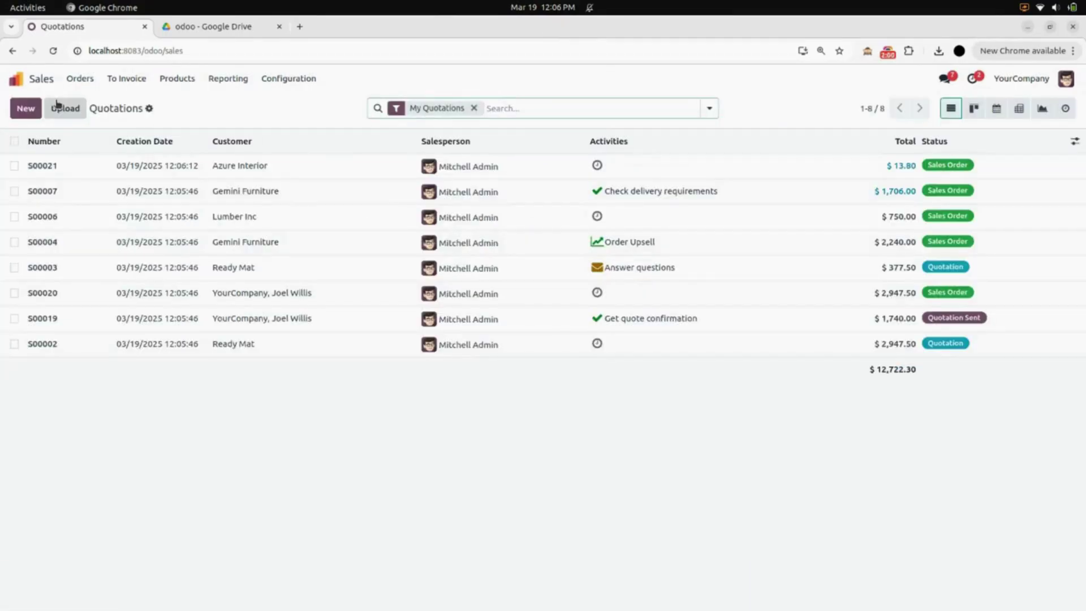
{"action": "left_click", "coordinate": [15, 79]}
{"action": "left_click", "coordinate": [415, 153]}
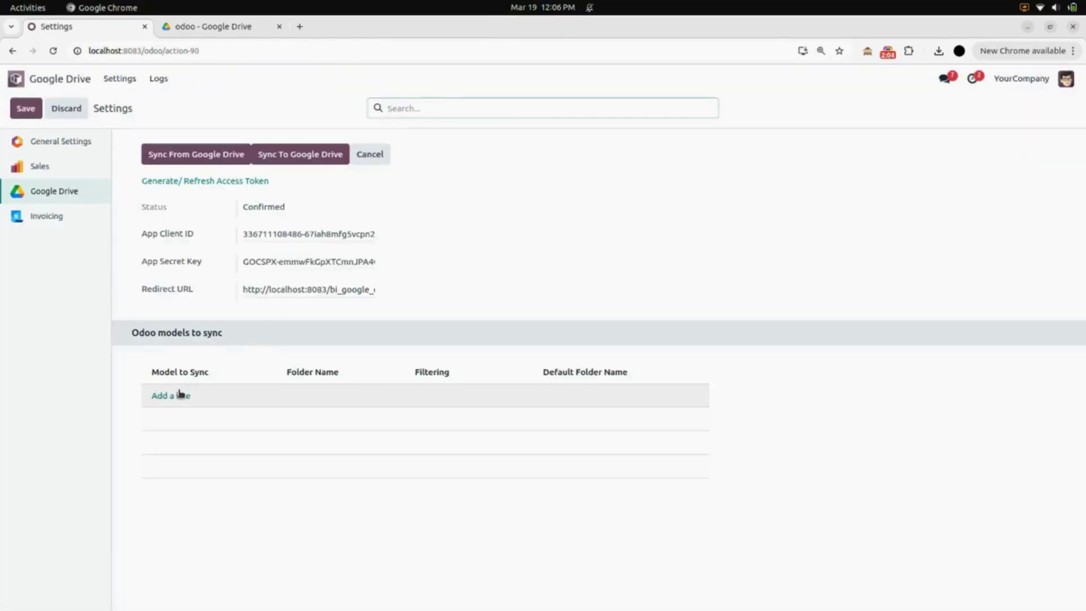
{"action": "left_click", "coordinate": [179, 394]}
{"action": "left_click", "coordinate": [314, 472]}
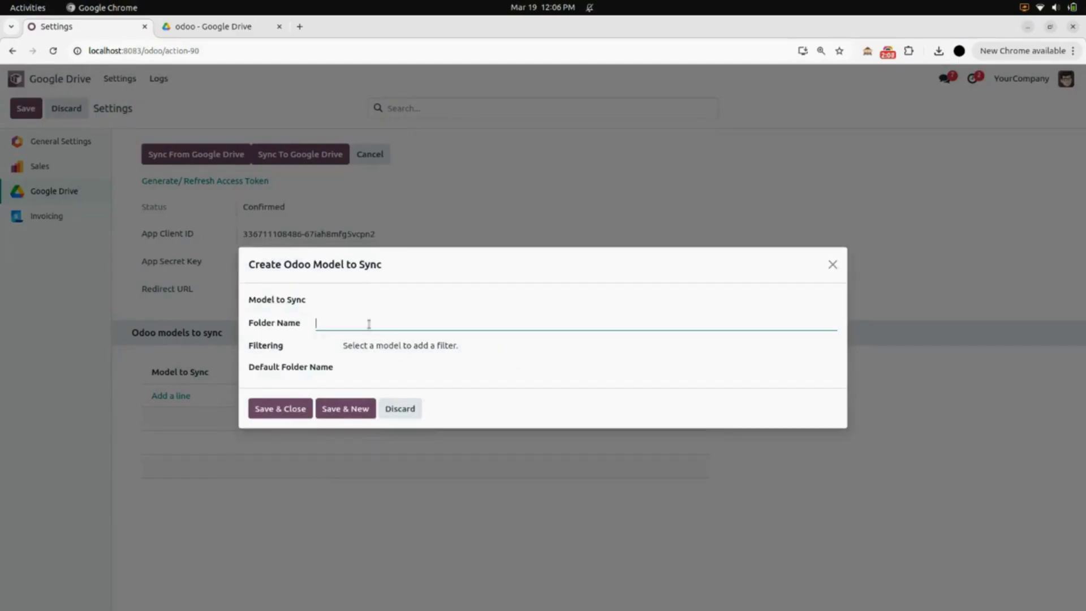
{"action": "key", "text": "ctrl+v"}
{"action": "left_click", "coordinate": [372, 370]}
{"action": "key", "text": "ctrl+v"}
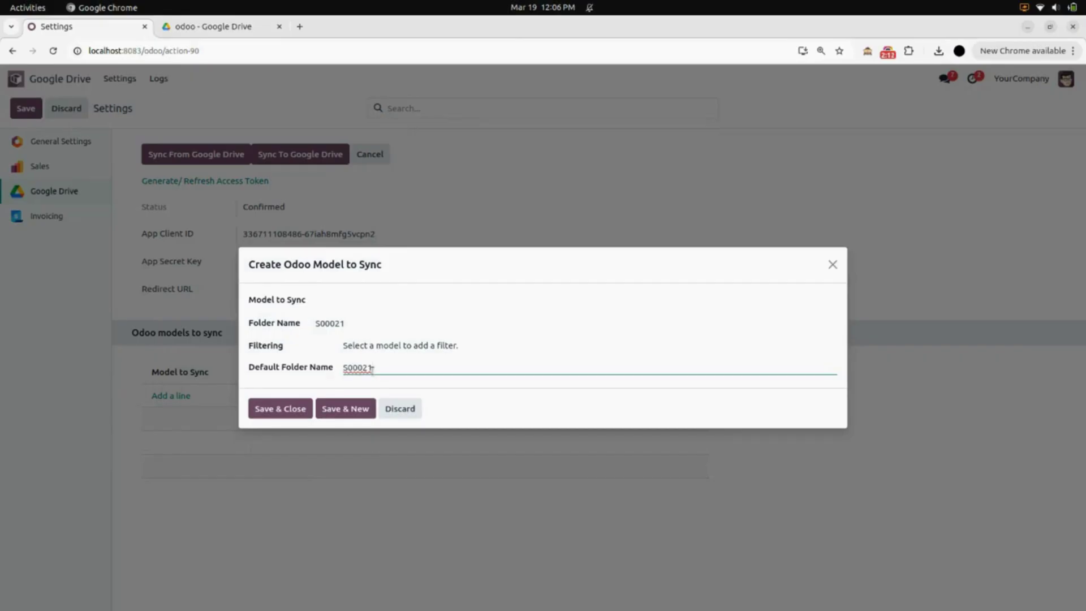
Set the sync line's model to Sales Order and add a filter rule on ID = 1.
{"action": "left_click", "coordinate": [361, 300]}
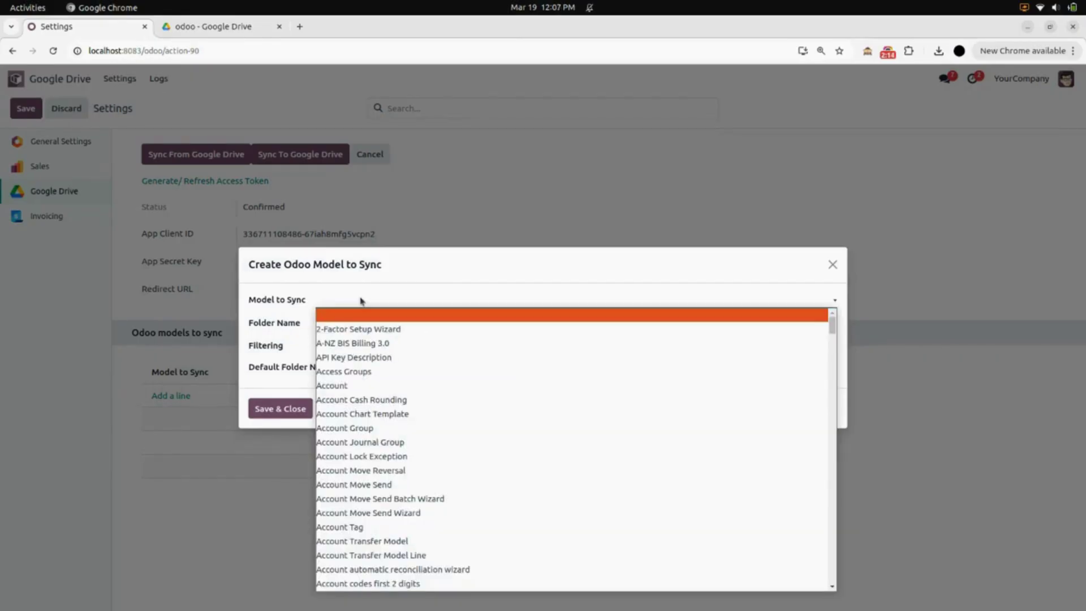
{"action": "type", "text": "sa"}
{"action": "scroll", "coordinate": [390, 549], "scroll_direction": "down", "scroll_amount": 3}
{"action": "scroll", "coordinate": [390, 548], "scroll_direction": "down", "scroll_amount": 3}
{"action": "scroll", "coordinate": [390, 532], "scroll_direction": "up", "scroll_amount": 2}
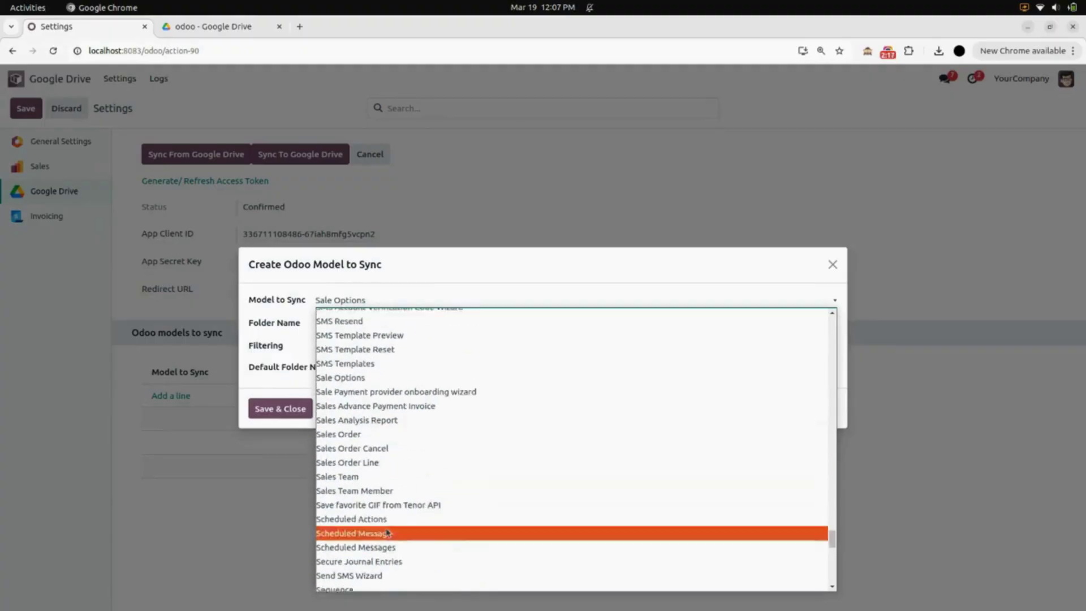
{"action": "left_click", "coordinate": [357, 436]}
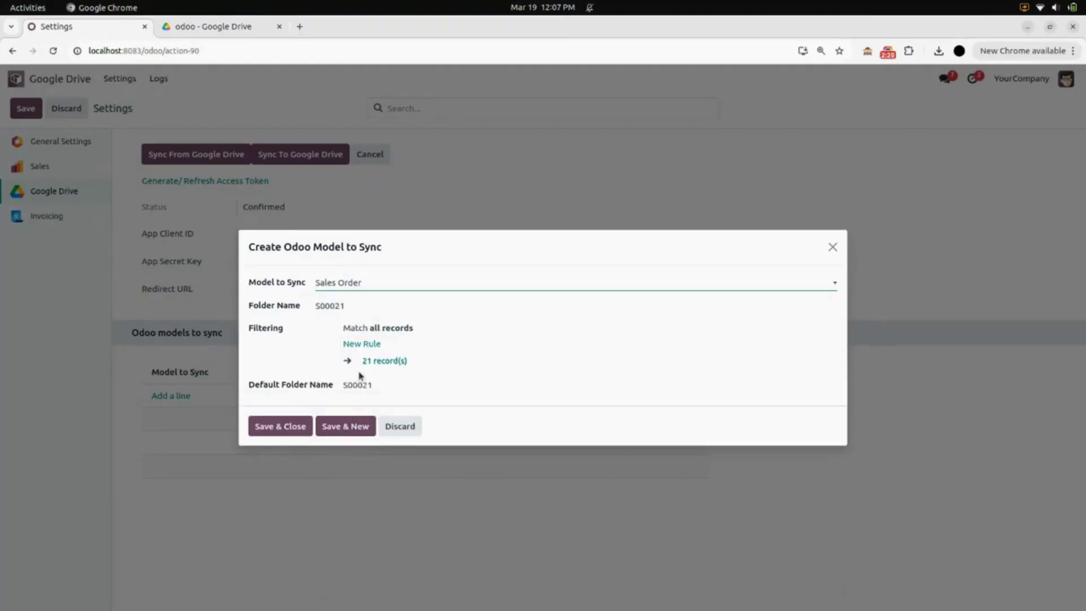
{"action": "left_click", "coordinate": [360, 345]}
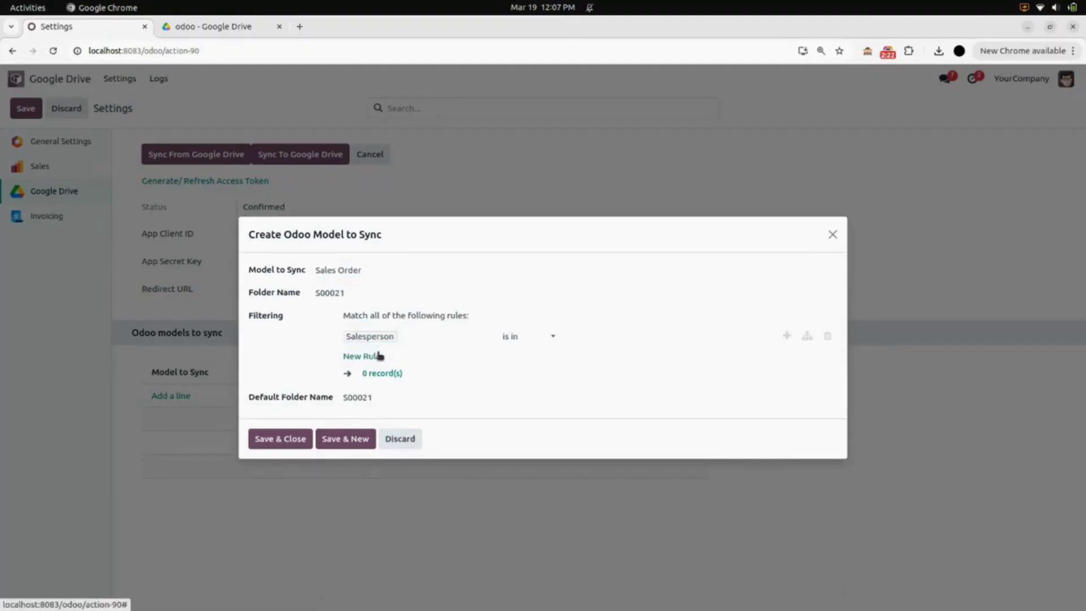
{"action": "left_click", "coordinate": [368, 336]}
{"action": "scroll", "coordinate": [351, 396], "scroll_direction": "up", "scroll_amount": 5}
{"action": "left_click", "coordinate": [359, 427]}
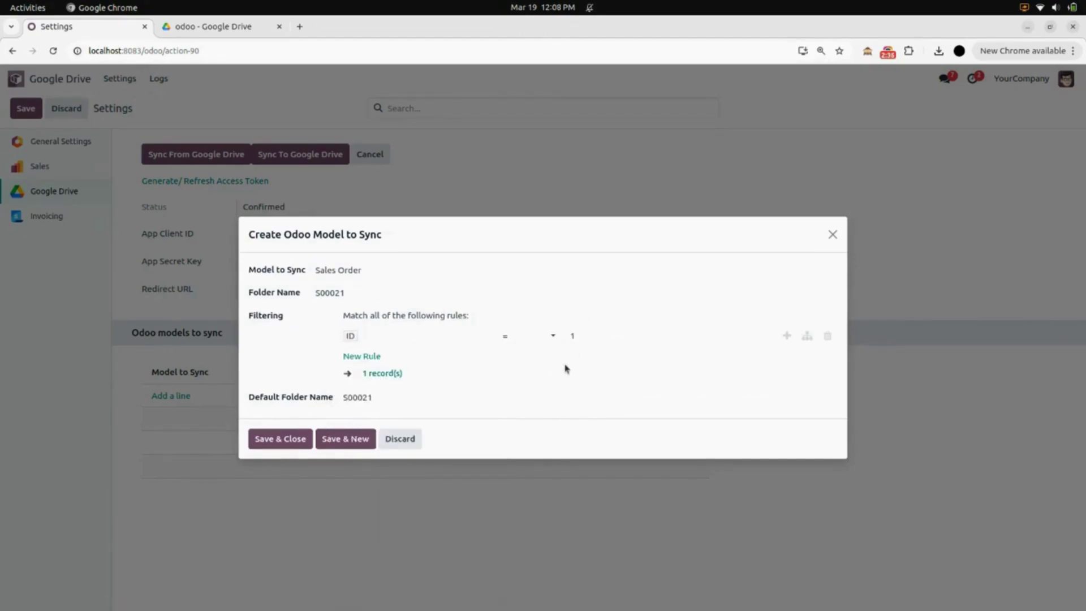
Save and close the sync line, save the settings, and return to the home menu.
{"action": "left_click", "coordinate": [285, 446]}
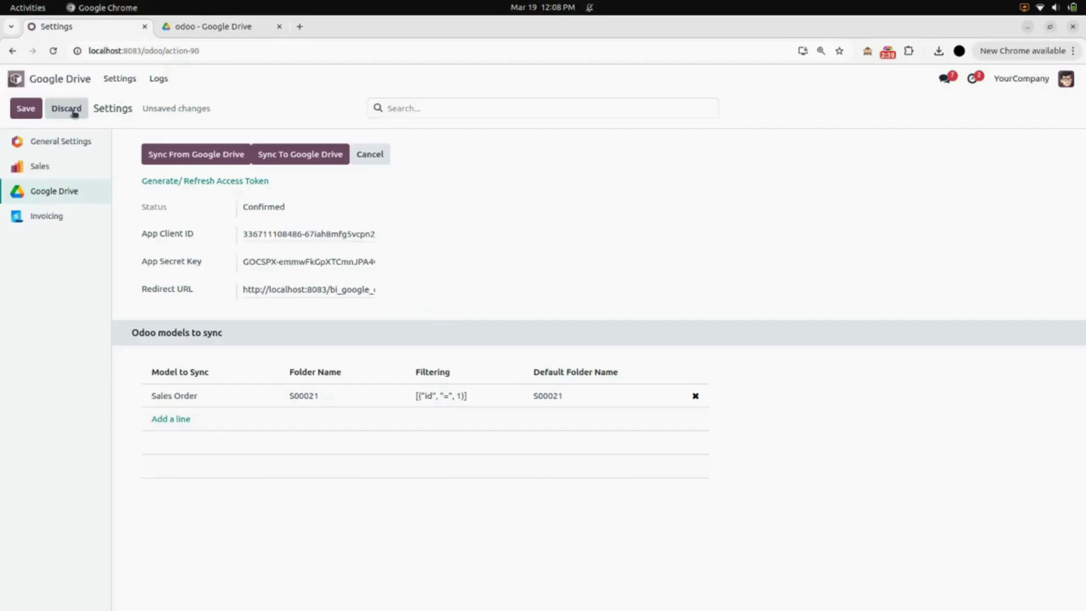
{"action": "left_click", "coordinate": [68, 82]}
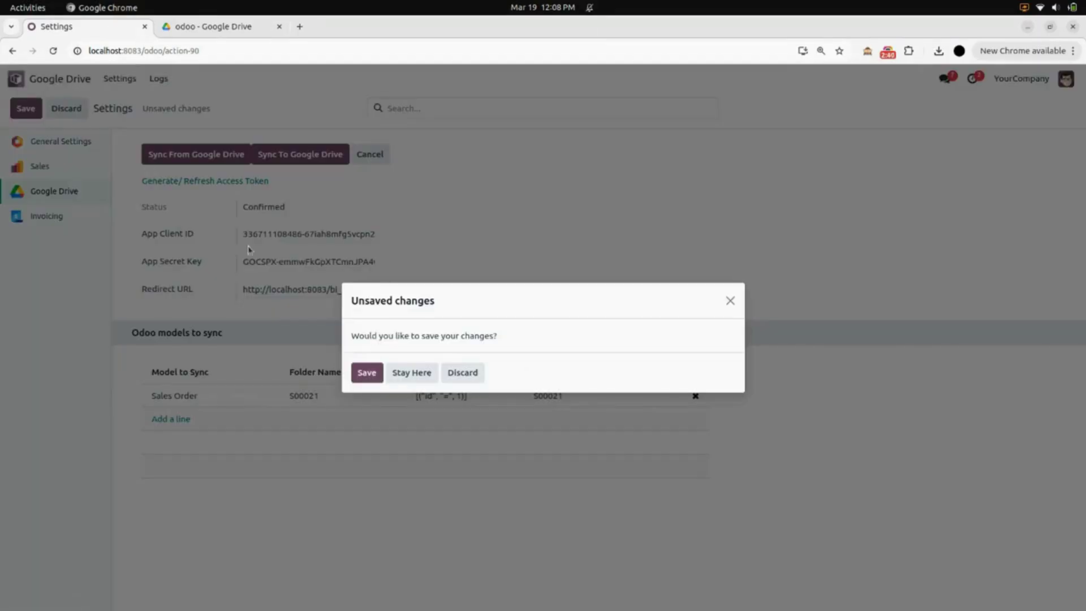
{"action": "left_click", "coordinate": [379, 377]}
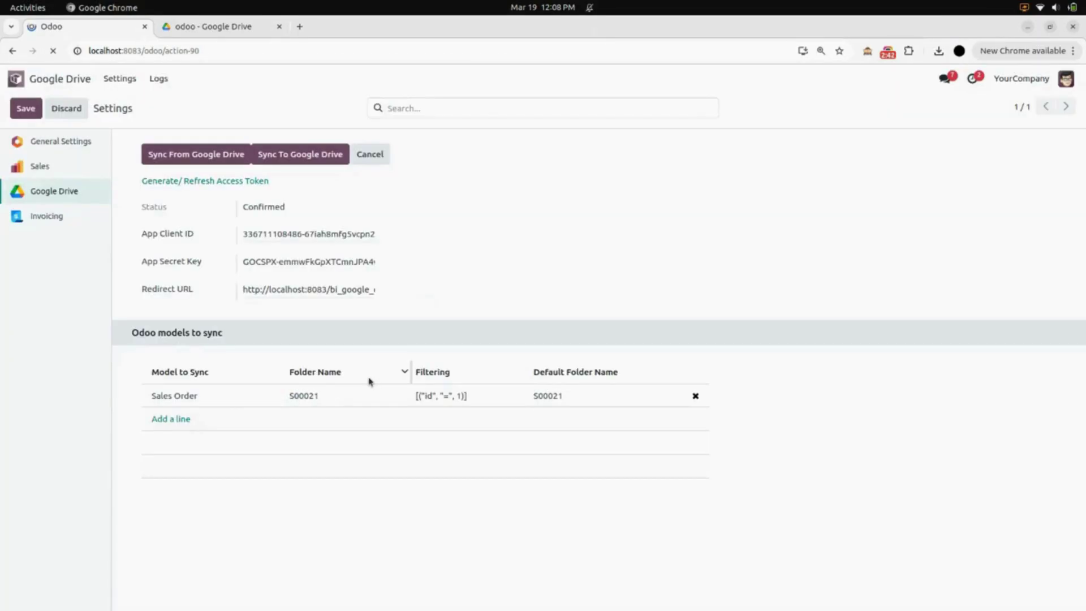
{"action": "left_click", "coordinate": [64, 83]}
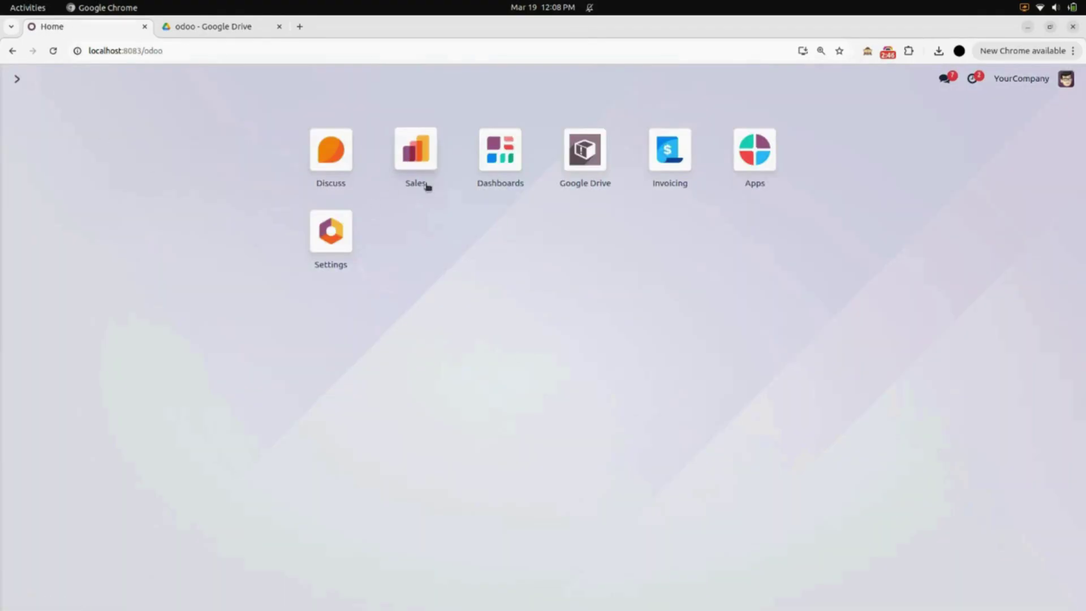
Look up sales order S00021's record id, which is 21.
{"action": "left_click", "coordinate": [421, 167]}
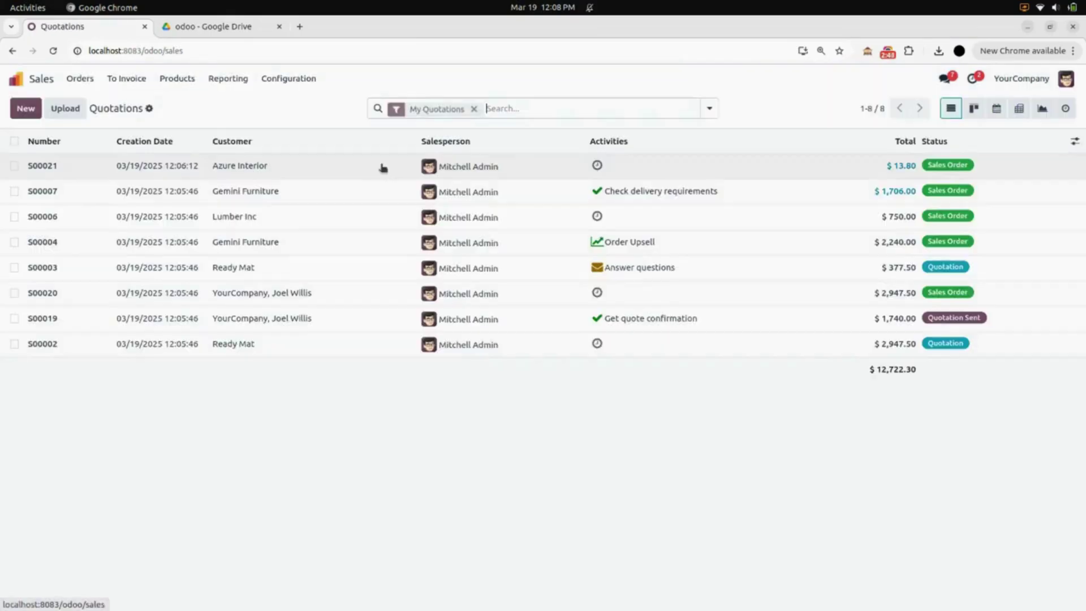
{"action": "left_click", "coordinate": [160, 169]}
{"action": "double_click", "coordinate": [193, 53]}
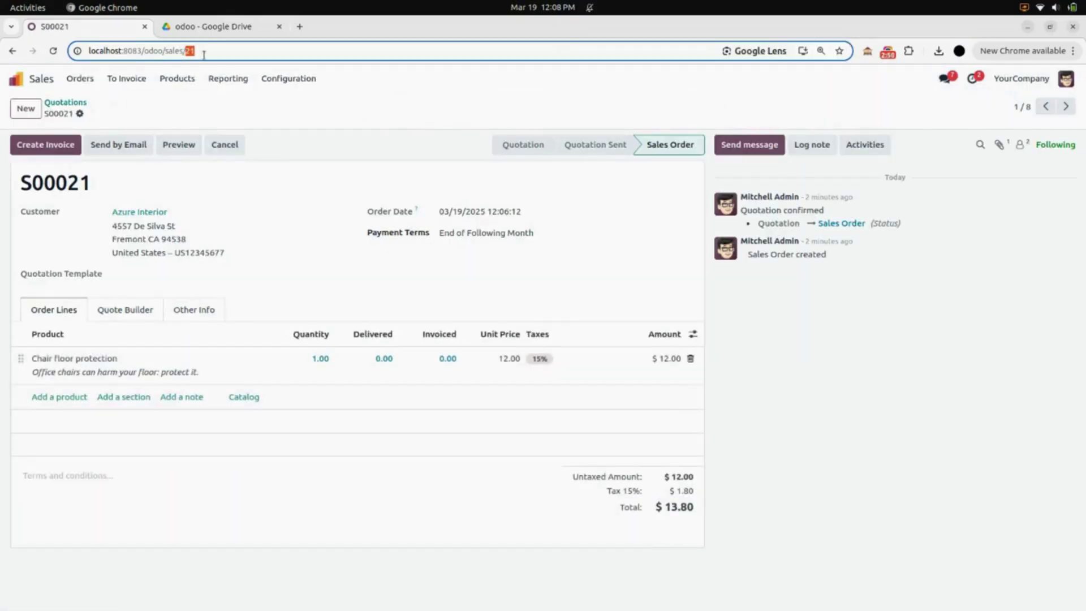
{"action": "left_click", "coordinate": [18, 79]}
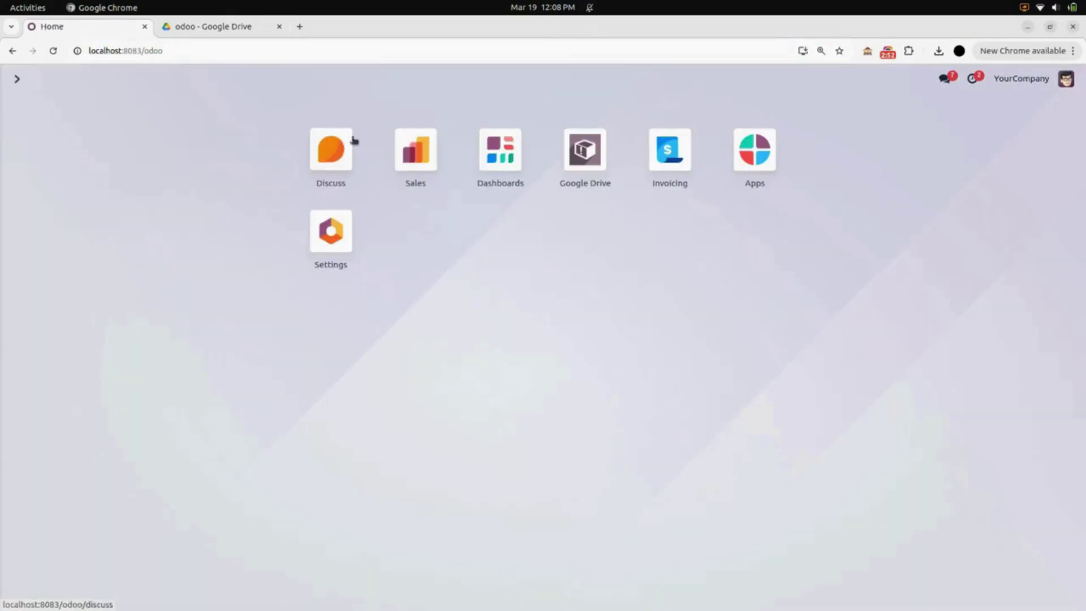
Change the Sales Order sync filter to [("id", "=", 21)] and save the settings.
{"action": "left_click", "coordinate": [575, 168]}
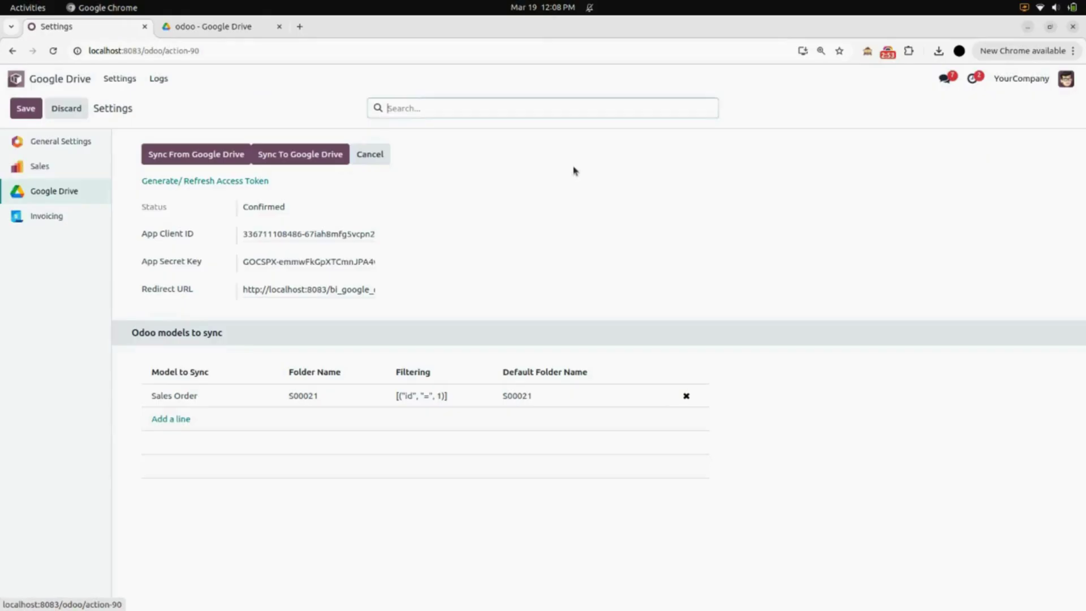
{"action": "triple_click", "coordinate": [413, 394]}
{"action": "double_click", "coordinate": [455, 395]}
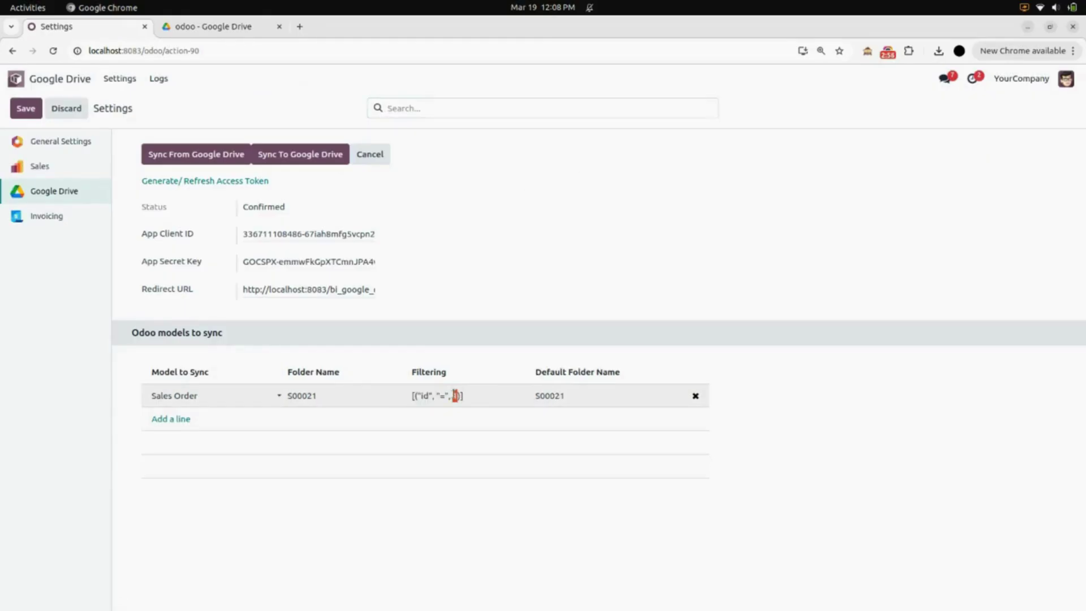
{"action": "type", "text": "21"}
{"action": "left_click", "coordinate": [436, 508]}
{"action": "left_click", "coordinate": [27, 109]}
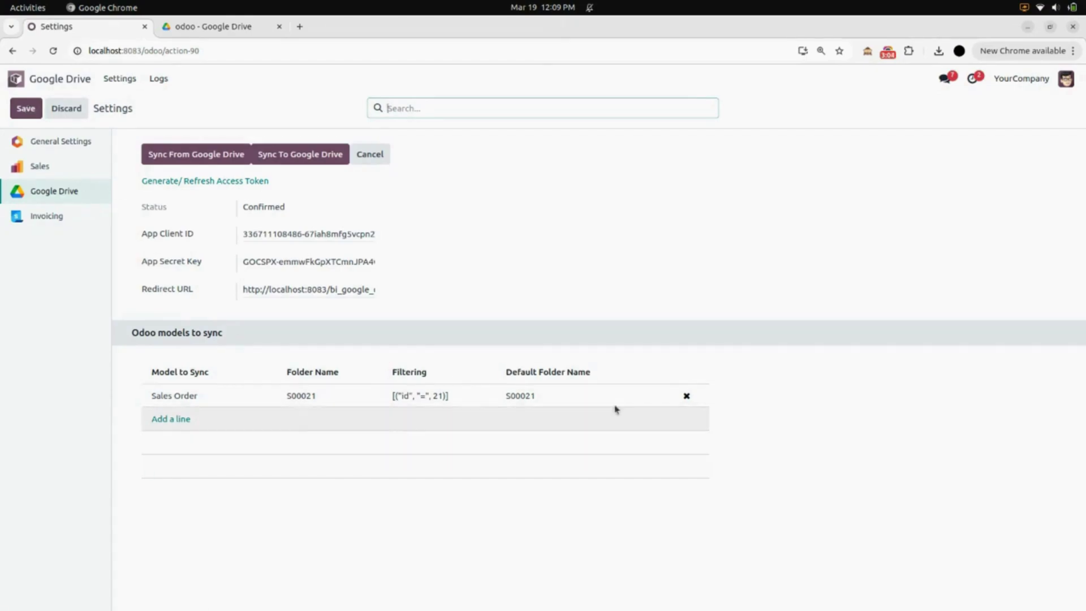
{"action": "left_click", "coordinate": [241, 25]}
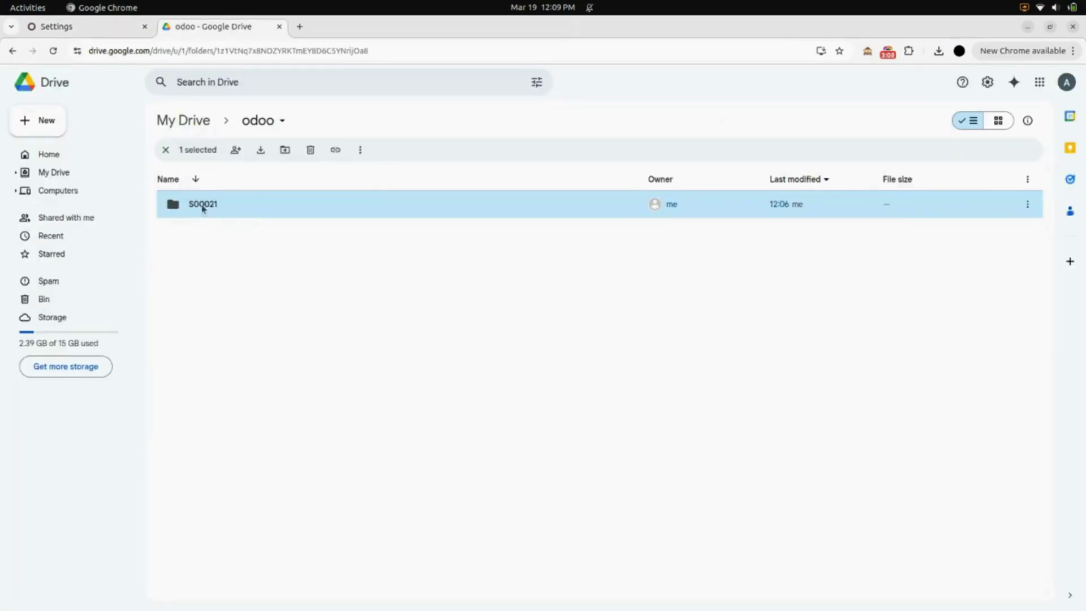
Sync Odoo attachments to Google Drive and check acoustic.png arrived in the S00021 folder.
{"action": "left_click", "coordinate": [64, 33]}
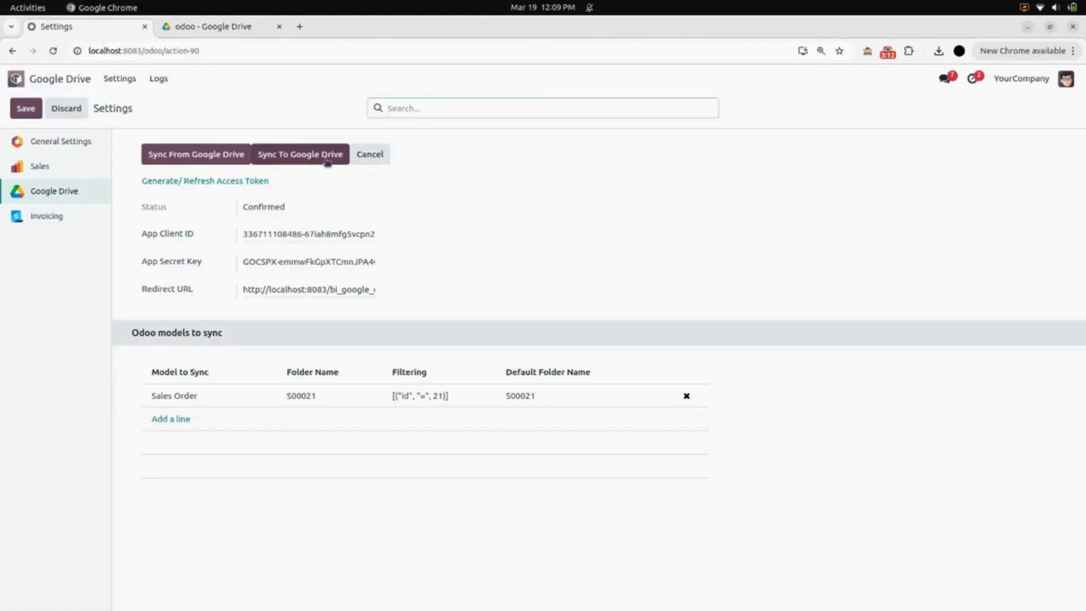
{"action": "left_click", "coordinate": [300, 155]}
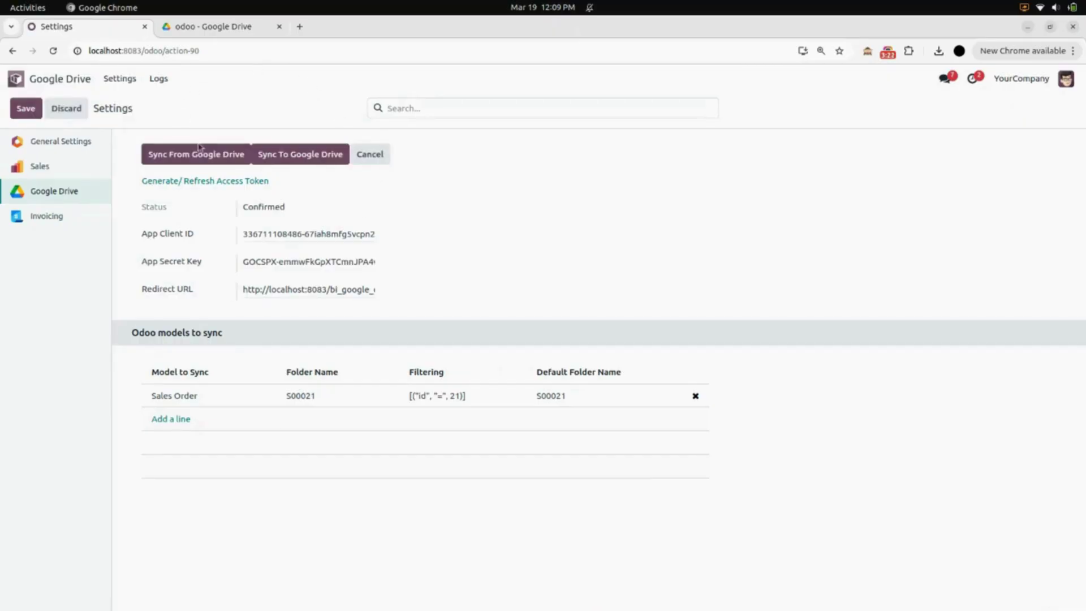
{"action": "left_click", "coordinate": [232, 26]}
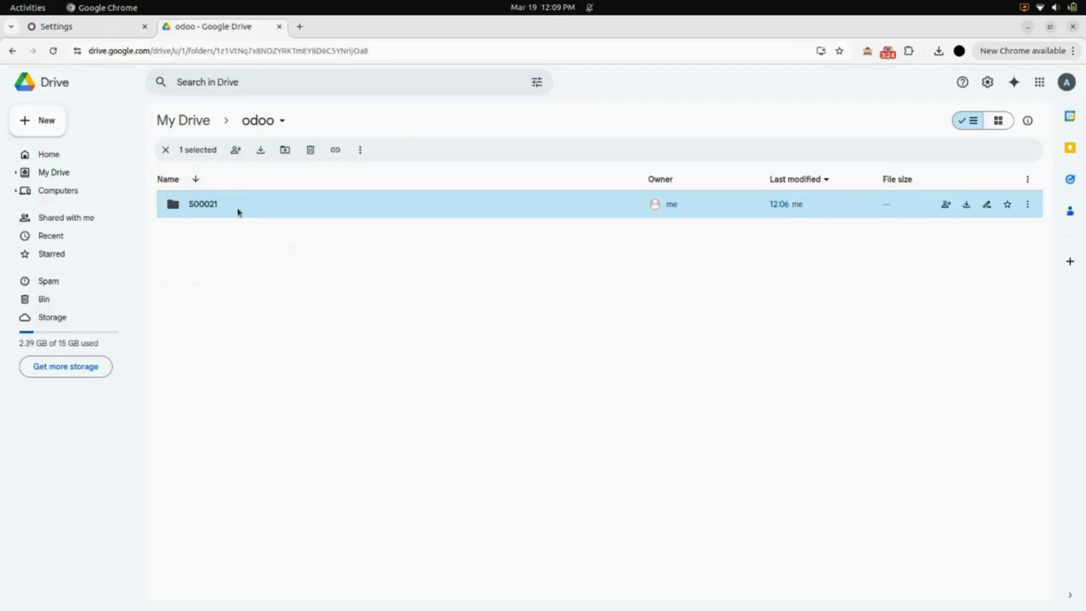
{"action": "double_click", "coordinate": [218, 213]}
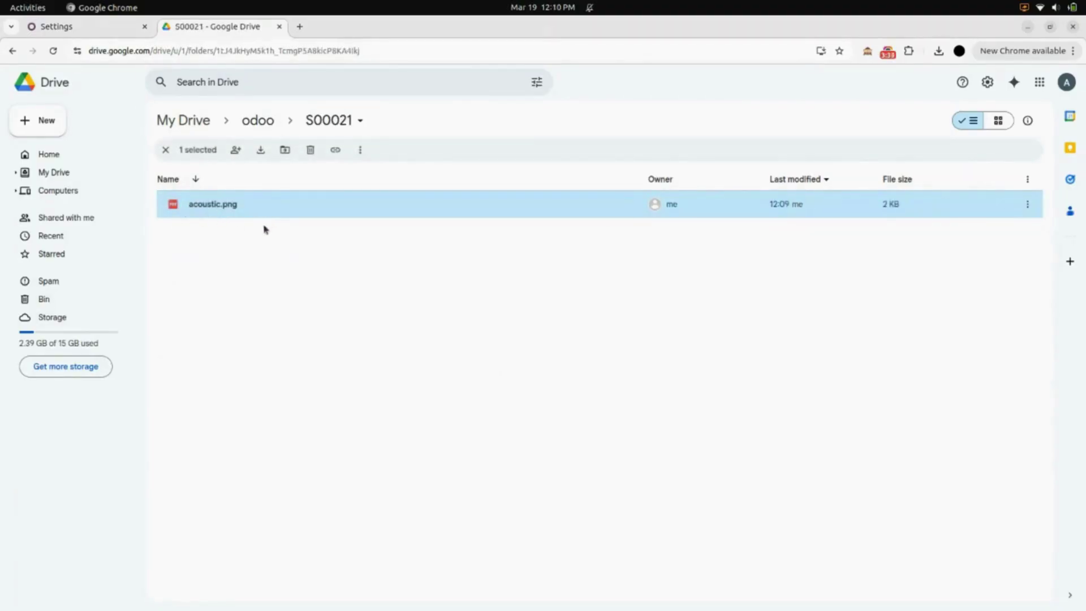
{"action": "left_click", "coordinate": [249, 257]}
Reopen sales order S00021 to compare its attached files with the Drive folder contents.
{"action": "left_click", "coordinate": [106, 27]}
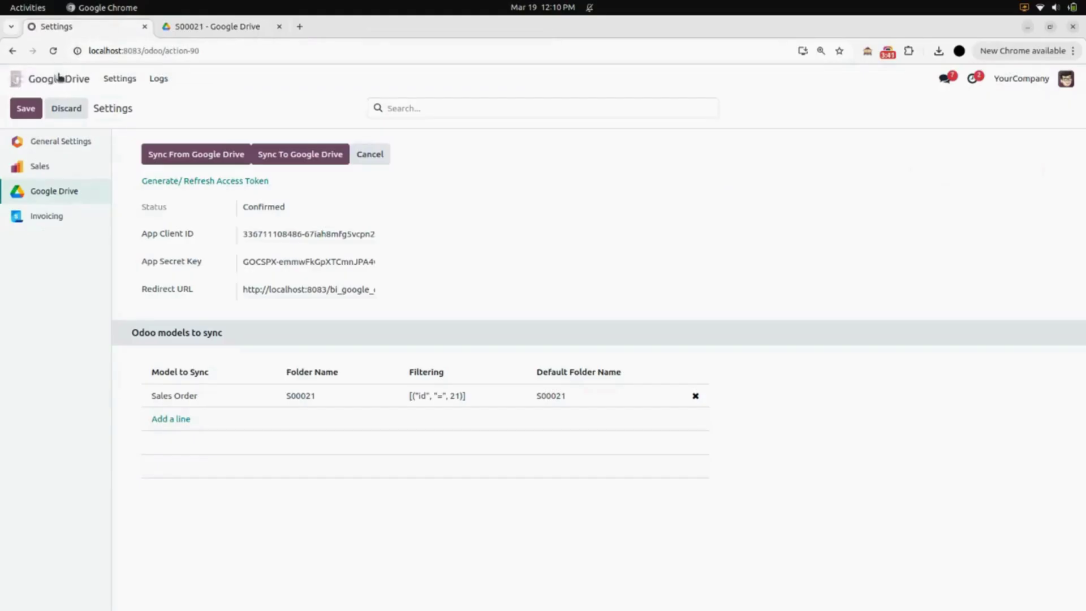
{"action": "left_click", "coordinate": [17, 78]}
{"action": "left_click", "coordinate": [404, 158]}
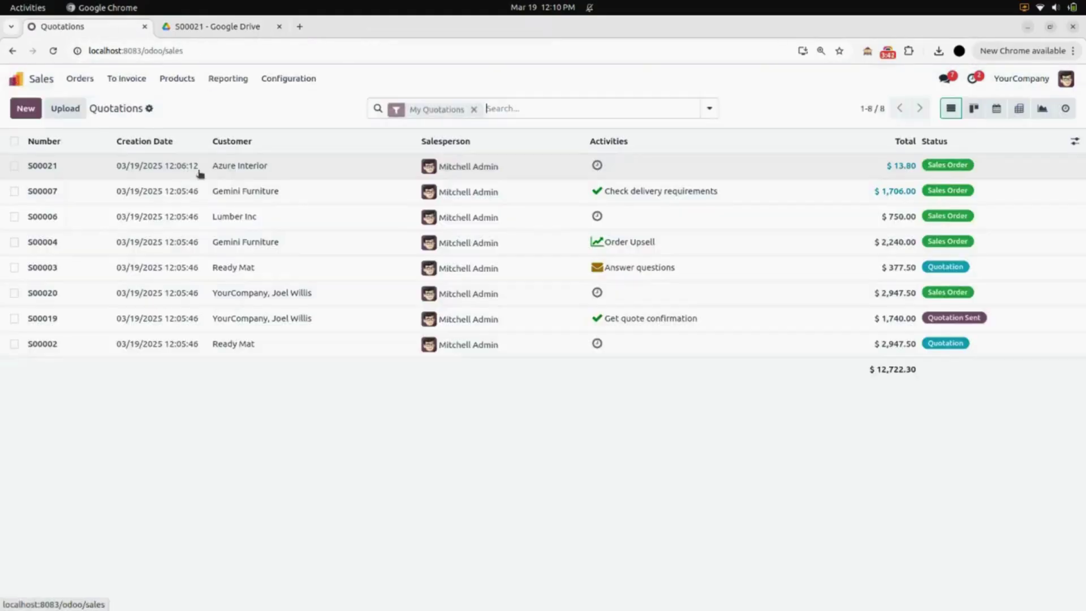
{"action": "left_click", "coordinate": [99, 170]}
{"action": "left_click", "coordinate": [1002, 146]}
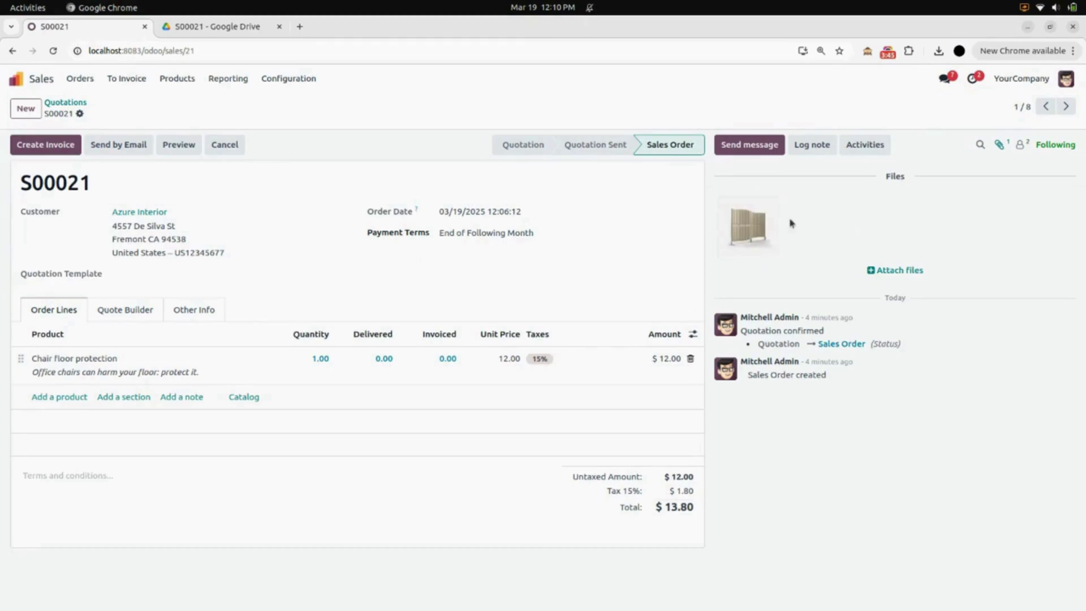
{"action": "left_click", "coordinate": [249, 31]}
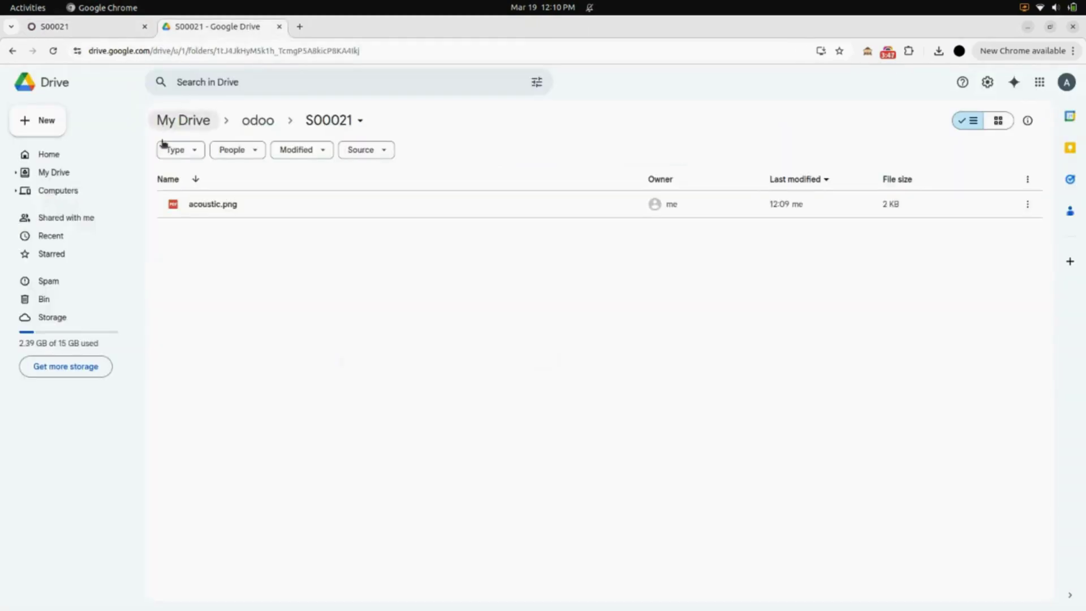
{"action": "left_click", "coordinate": [272, 246]}
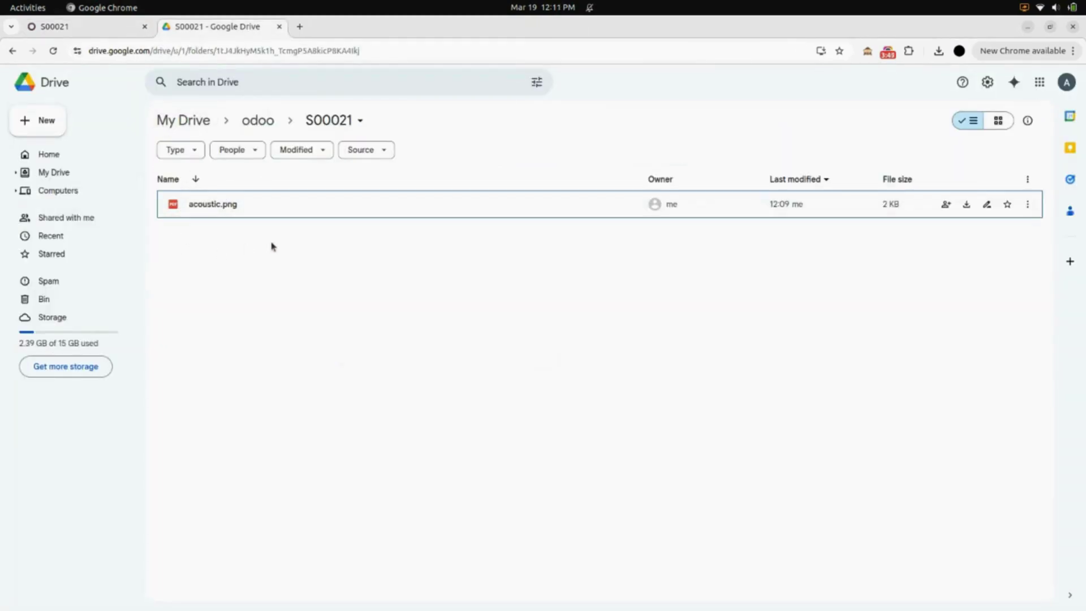
{"action": "left_click", "coordinate": [100, 35]}
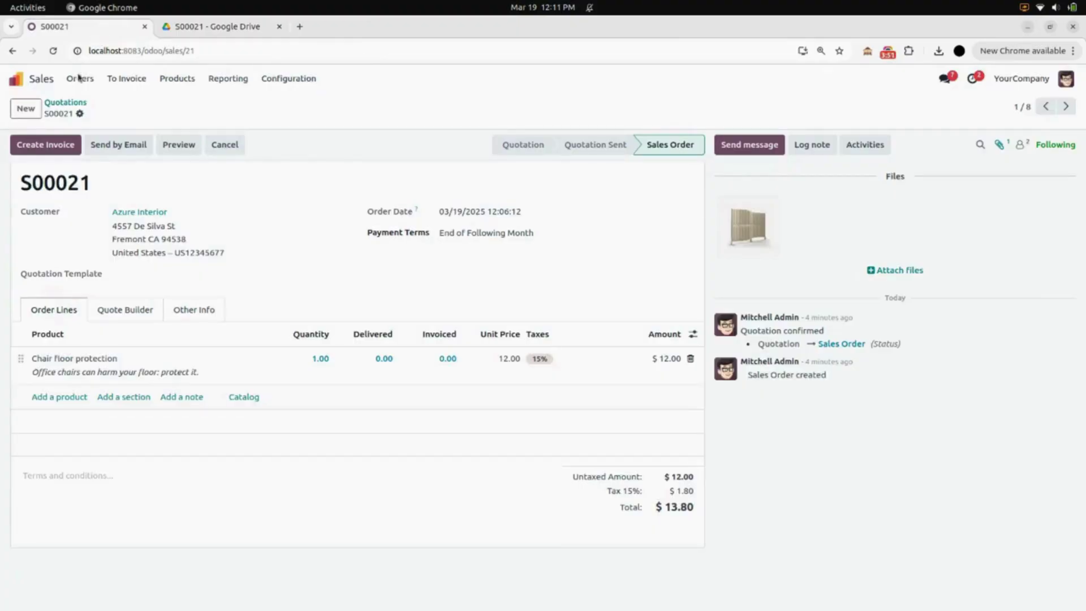
Create a new quotation for Deco Addict with one [FURN_1118] Corner Desk Left Sit at $85.00.
{"action": "left_click", "coordinate": [65, 103]}
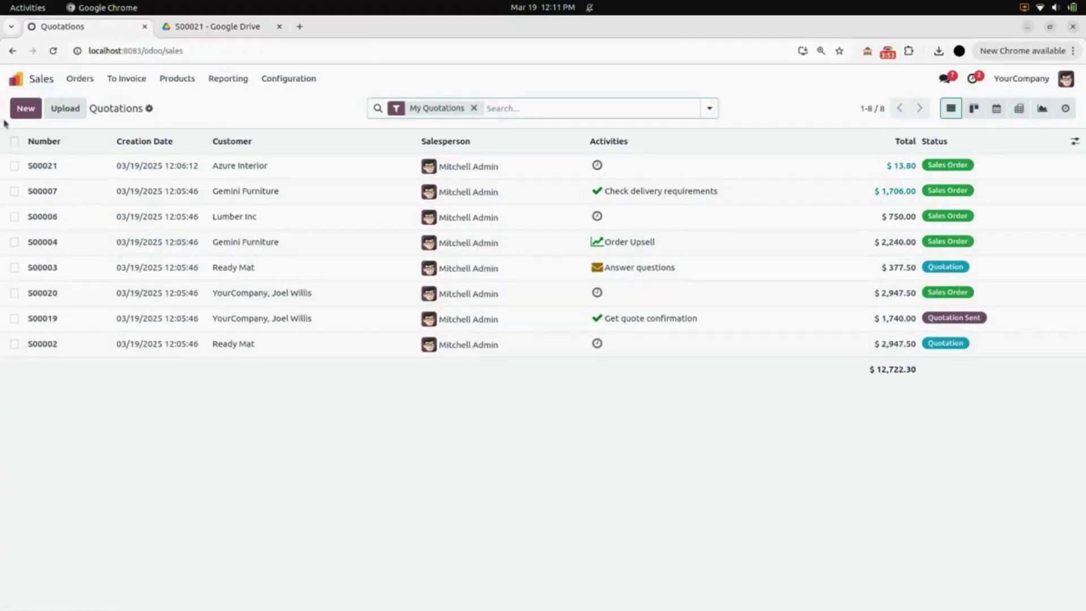
{"action": "left_click", "coordinate": [26, 111]}
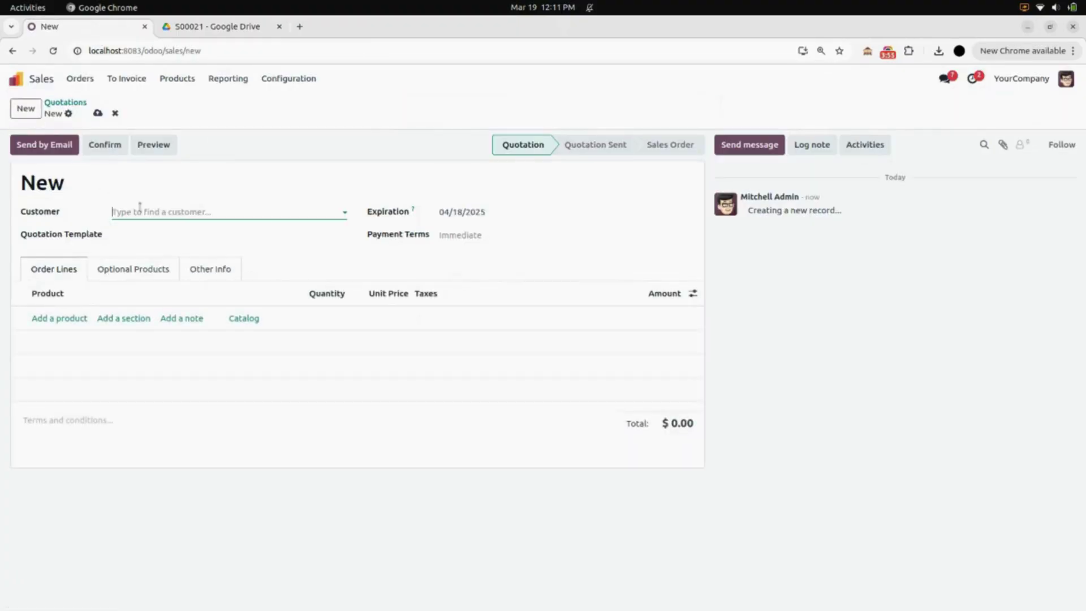
{"action": "left_click", "coordinate": [172, 213]}
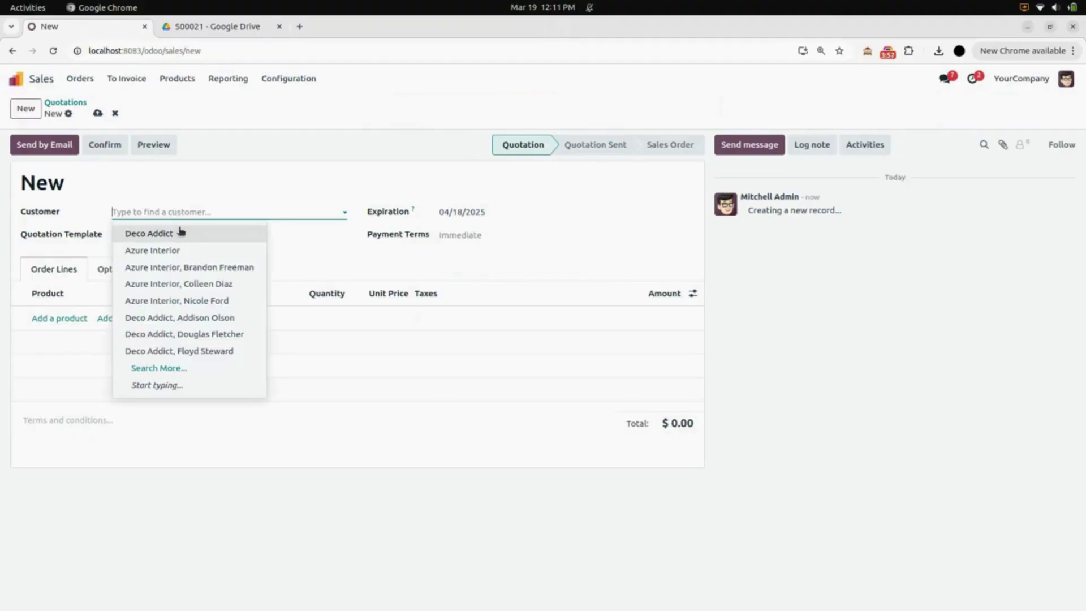
{"action": "left_click", "coordinate": [180, 232]}
{"action": "left_click", "coordinate": [68, 357]}
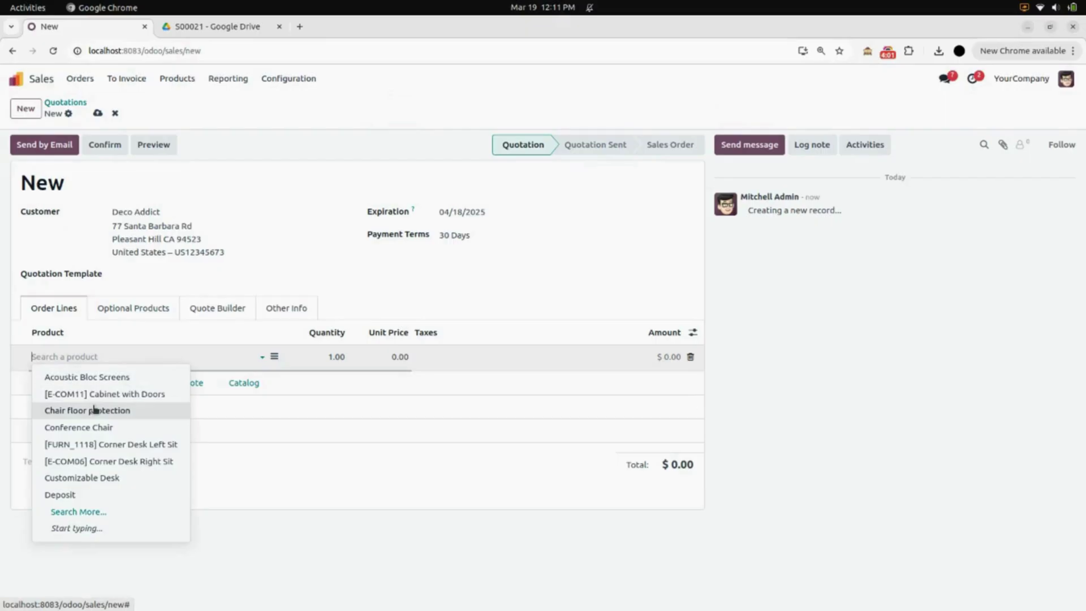
{"action": "left_click", "coordinate": [104, 443]}
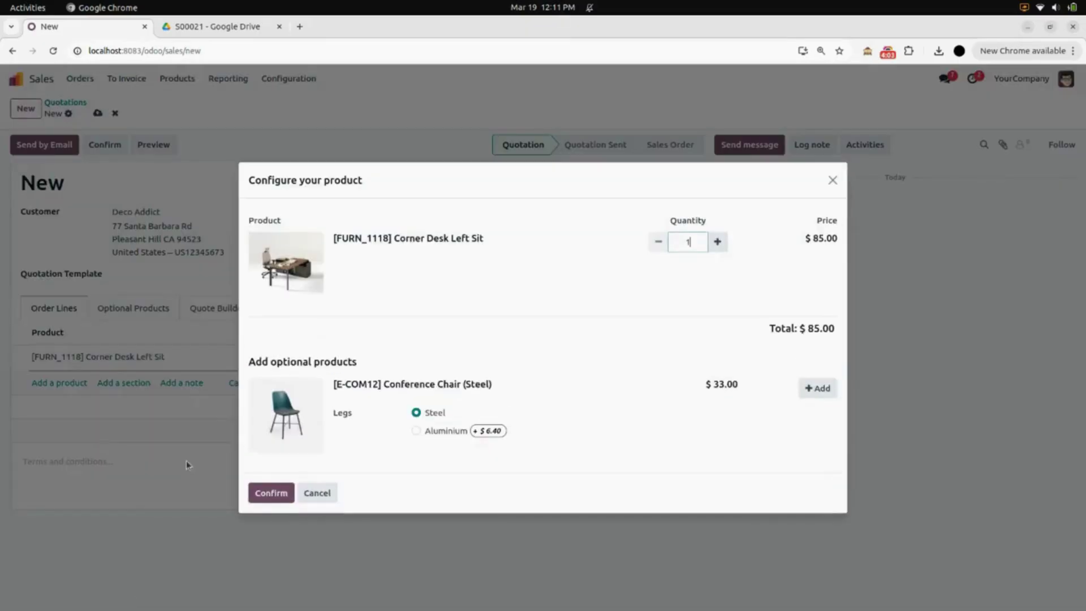
{"action": "left_click", "coordinate": [271, 493]}
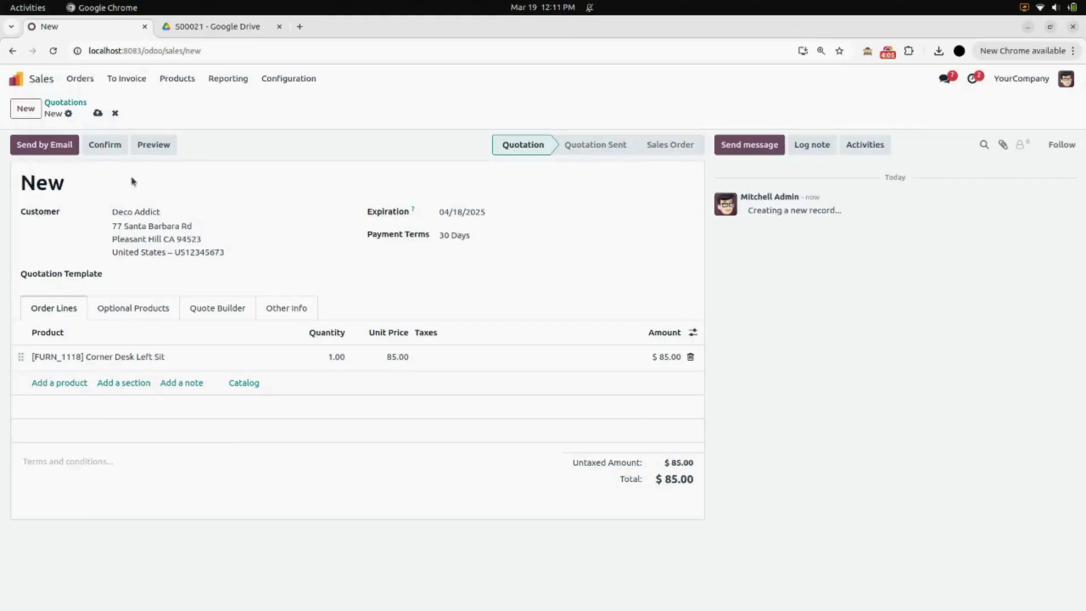
Confirm the quotation as sales order S00022 and copy its order number.
{"action": "left_click", "coordinate": [106, 145]}
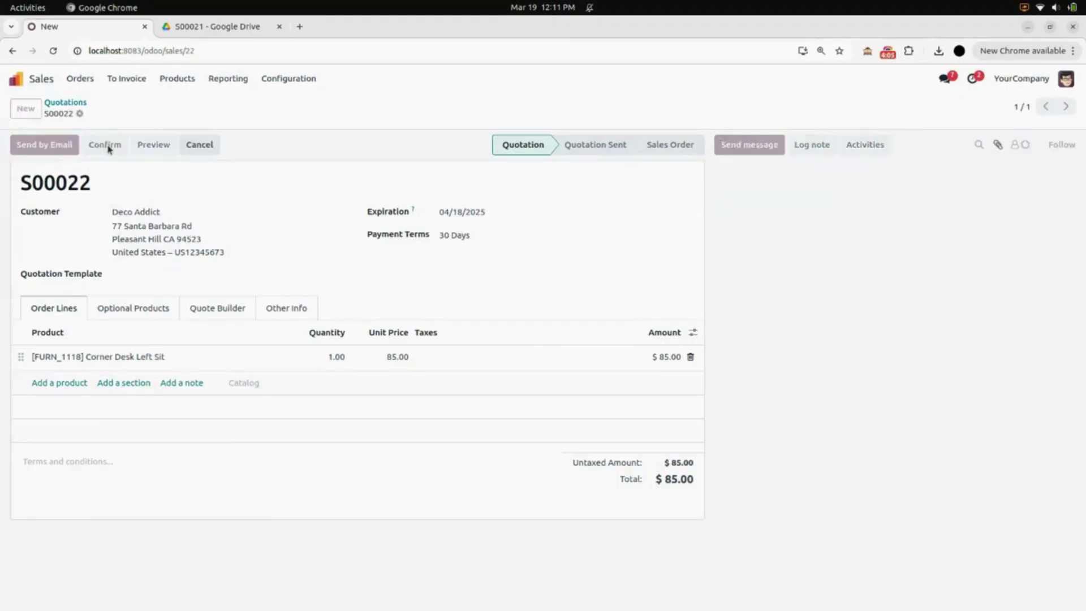
{"action": "double_click", "coordinate": [68, 181]}
{"action": "key", "text": "ctrl+c"}
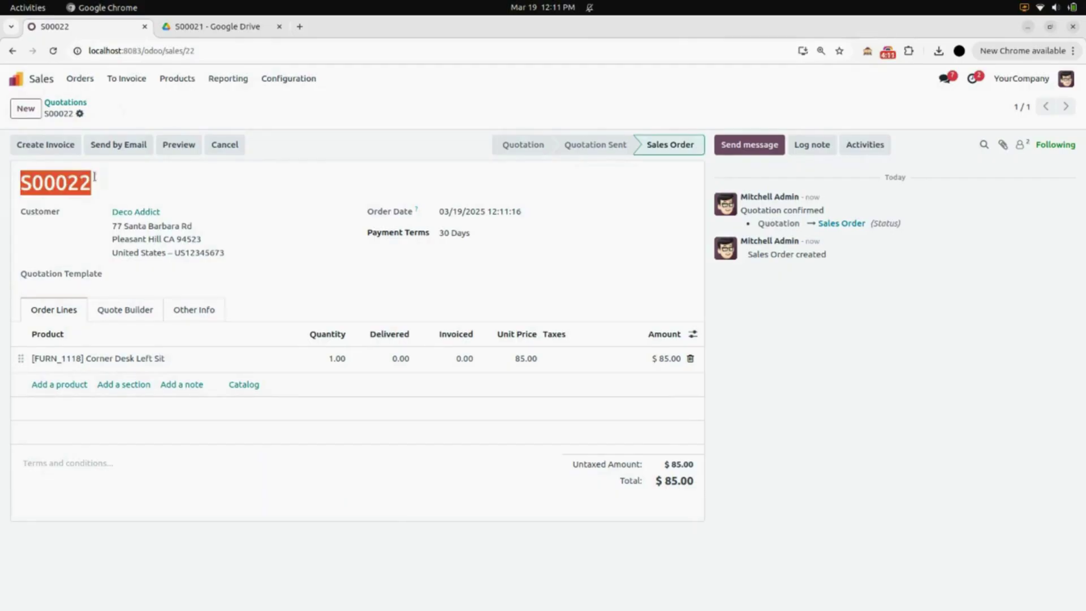
{"action": "left_click", "coordinate": [211, 26]}
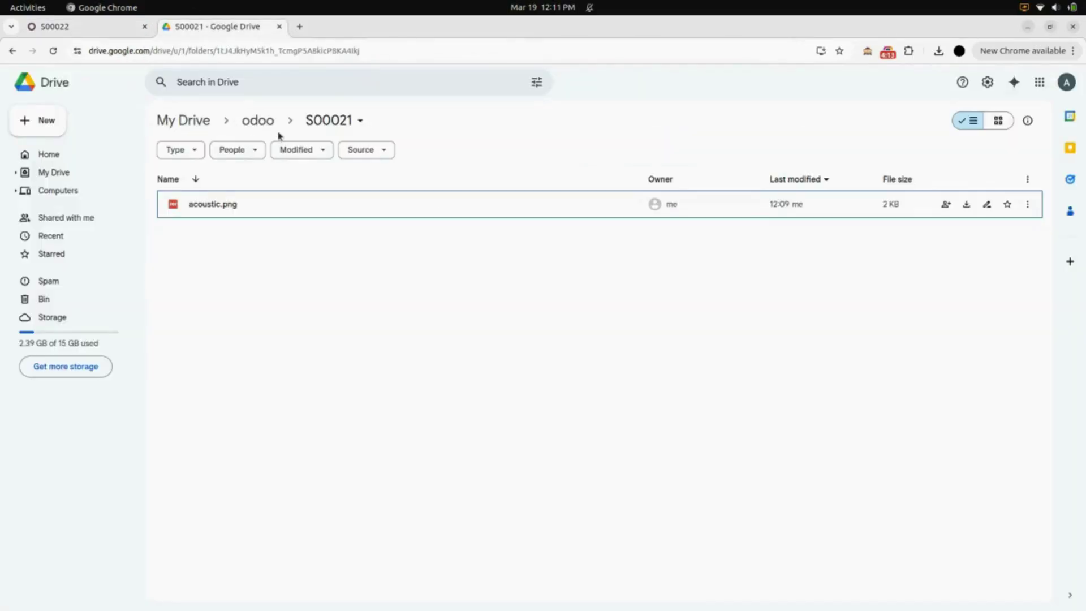
Add a folder named S00022 inside Drive's odoo folder beside S00021 and open it.
{"action": "left_click", "coordinate": [255, 122]}
{"action": "left_click", "coordinate": [50, 127]}
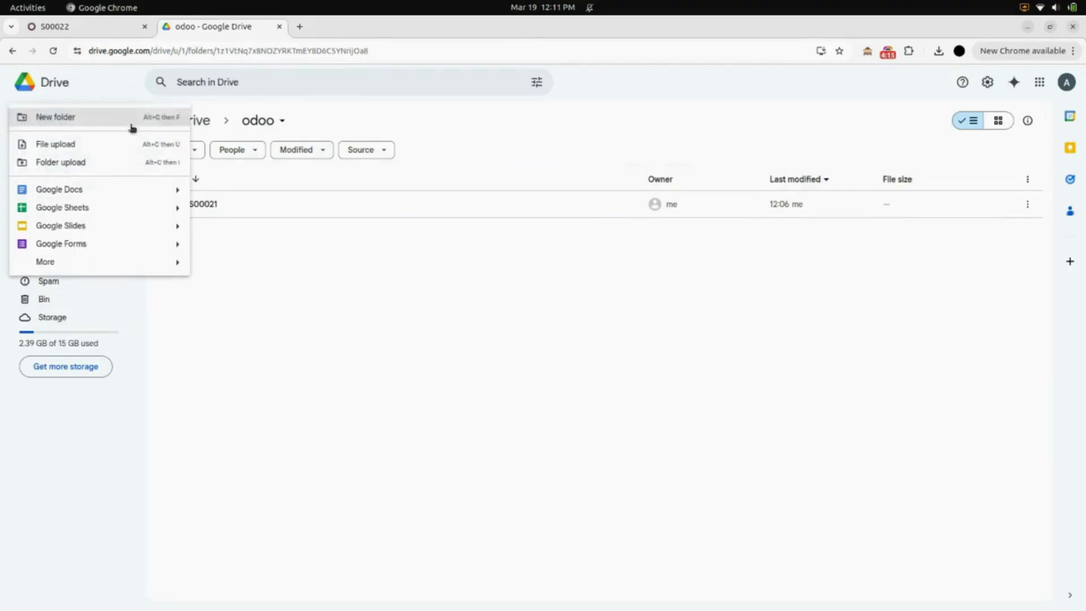
{"action": "left_click", "coordinate": [142, 118]}
{"action": "key", "text": "ctrl+v"}
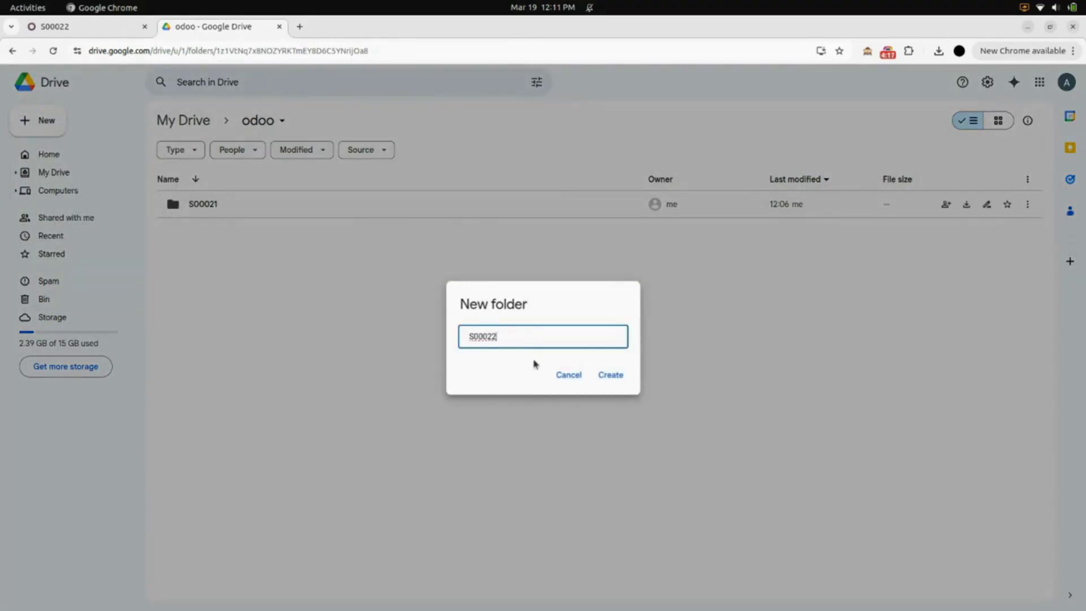
{"action": "left_click", "coordinate": [611, 376]}
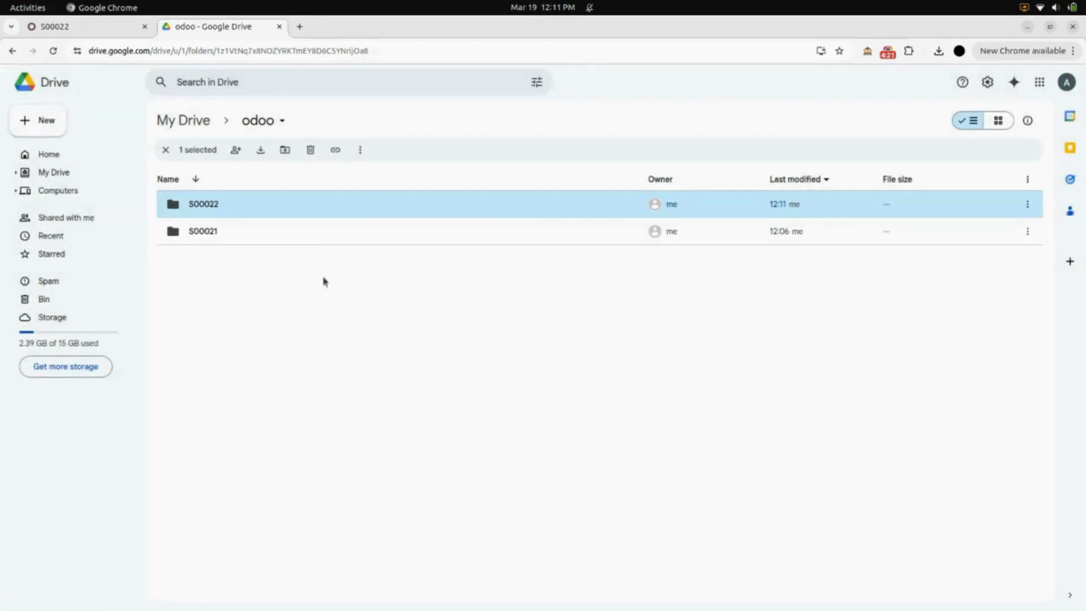
{"action": "double_click", "coordinate": [225, 204]}
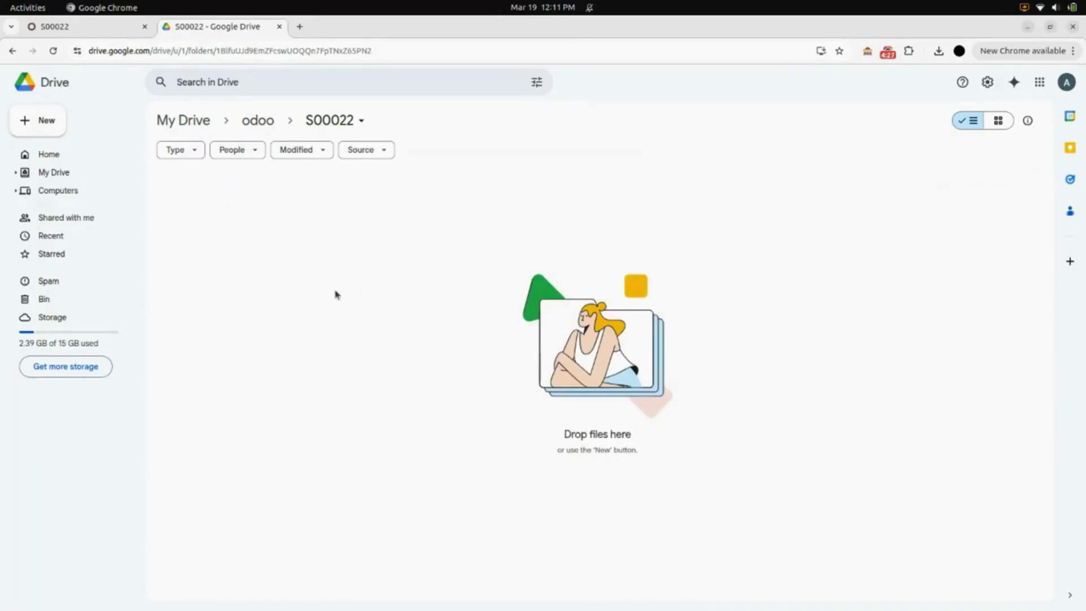
{"action": "left_click", "coordinate": [97, 27]}
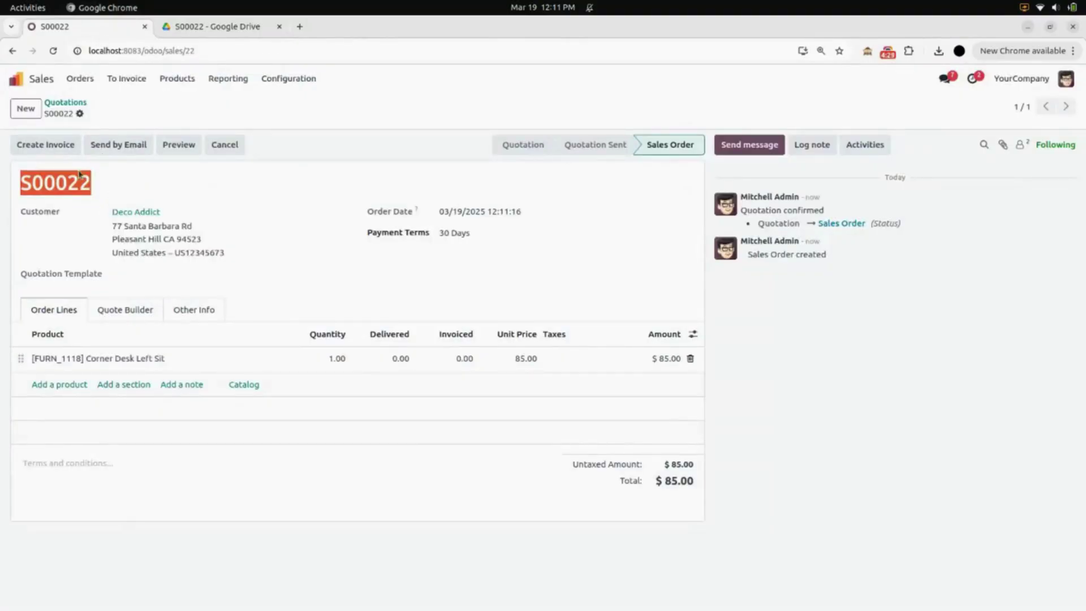
Start a new Google Drive sync line with folder name S00022.
{"action": "left_click", "coordinate": [44, 87]}
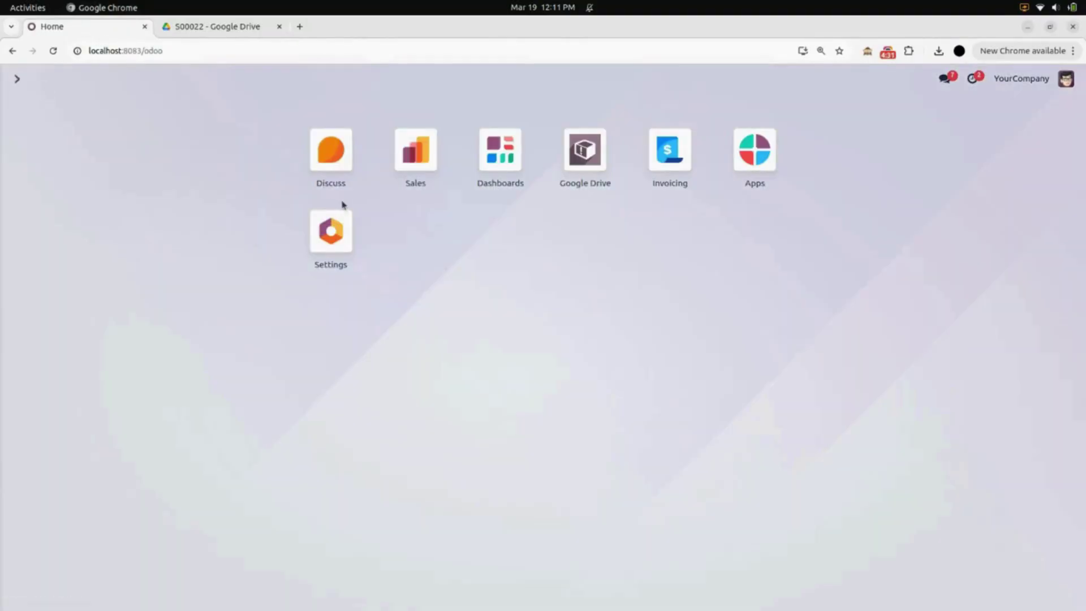
{"action": "left_click", "coordinate": [597, 171]}
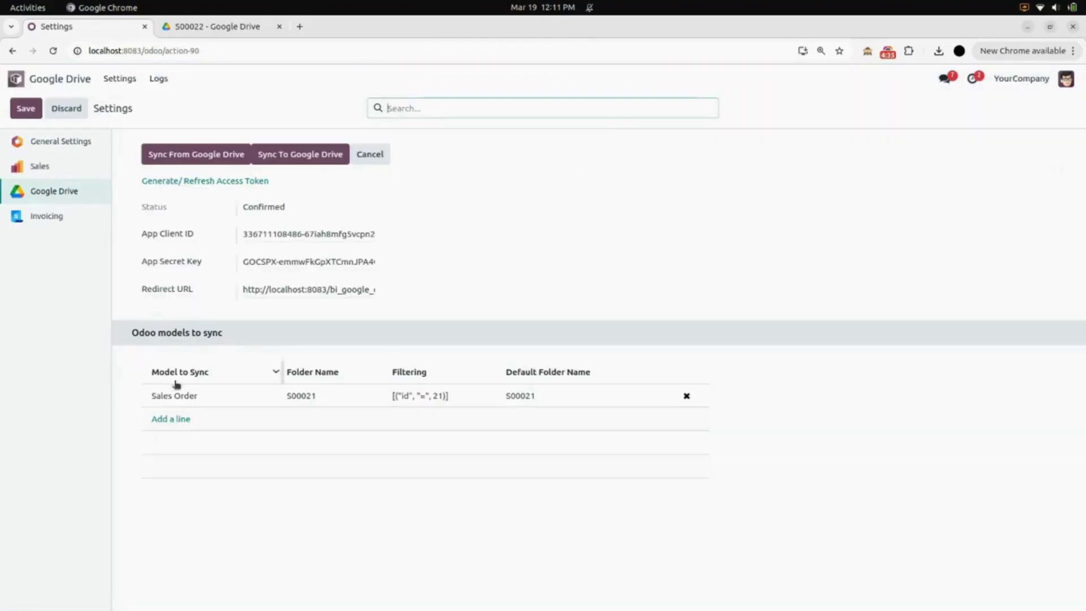
{"action": "left_click", "coordinate": [170, 419]}
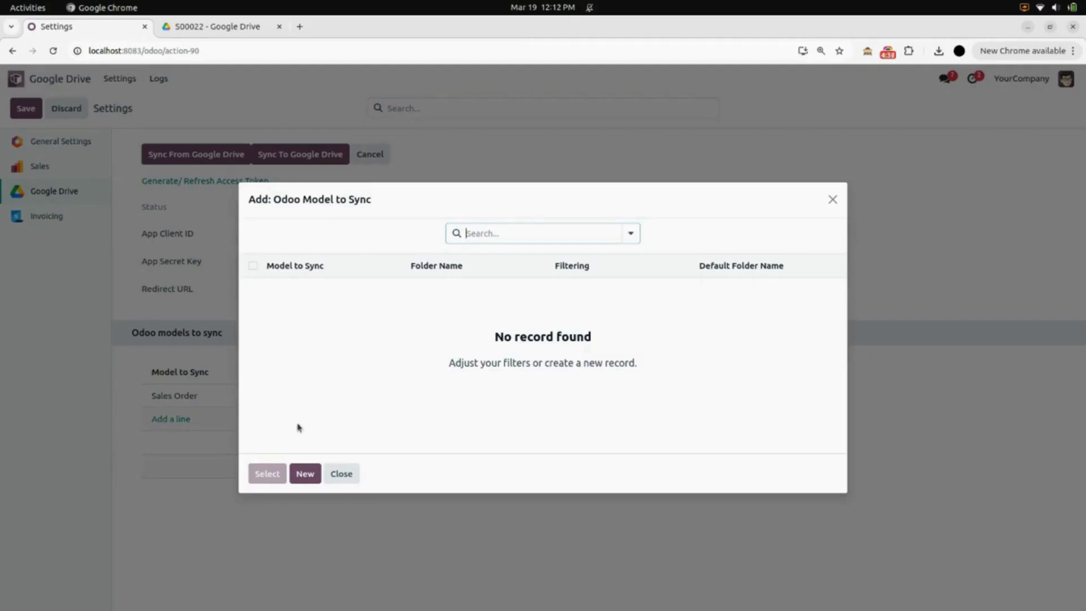
{"action": "left_click", "coordinate": [308, 478]}
{"action": "type", "text": "S00022"}
{"action": "left_click", "coordinate": [366, 366]}
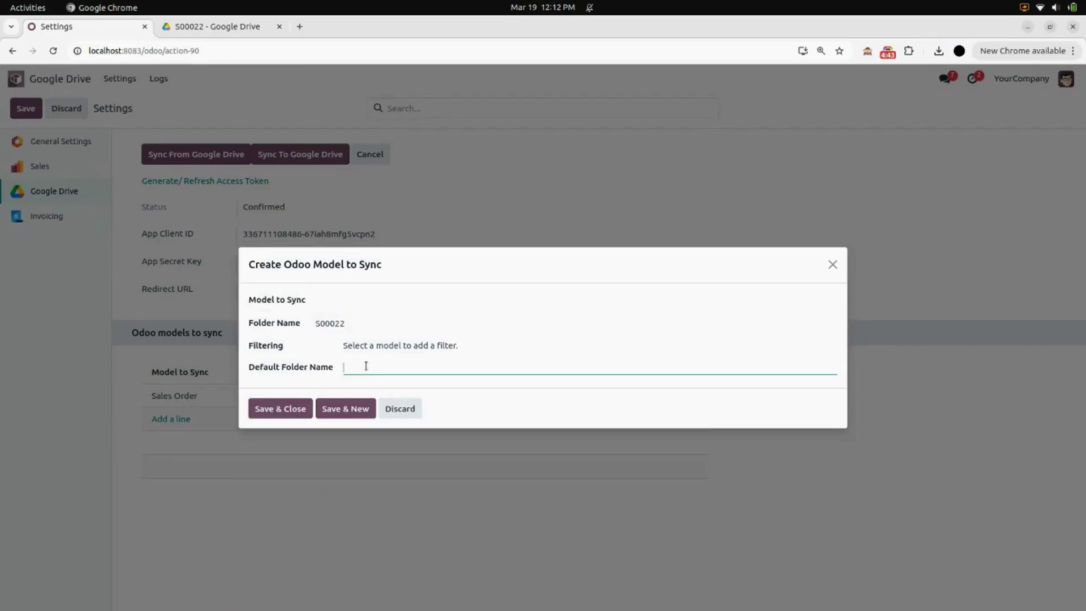
Set the new sync line's model to Sales Order.
{"action": "left_click", "coordinate": [366, 298]}
{"action": "key", "text": "s"}
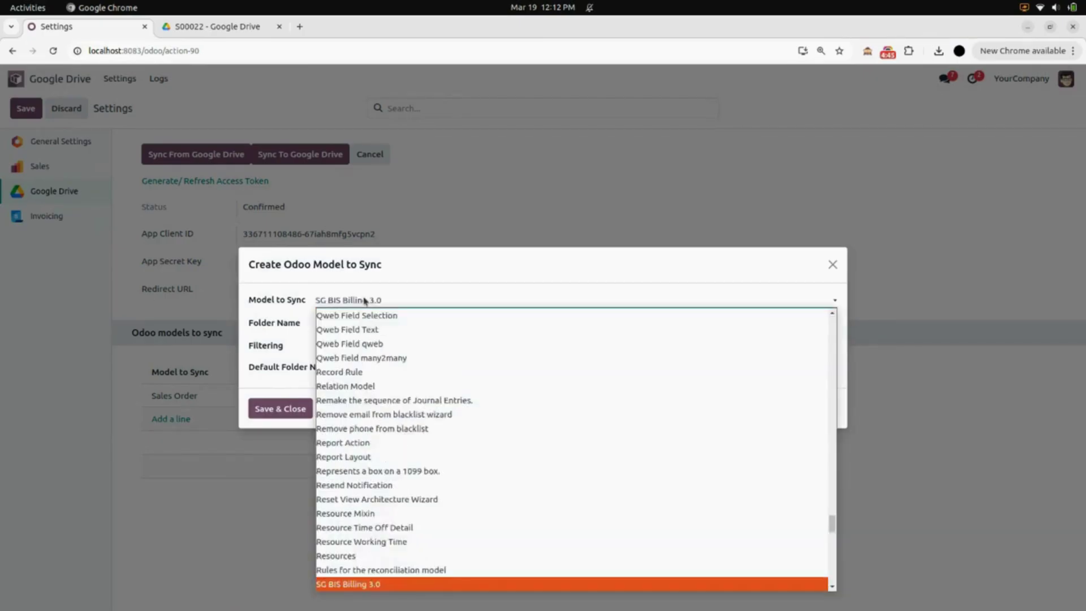
{"action": "key", "text": "a"}
{"action": "scroll", "coordinate": [355, 431], "scroll_direction": "down", "scroll_amount": 4}
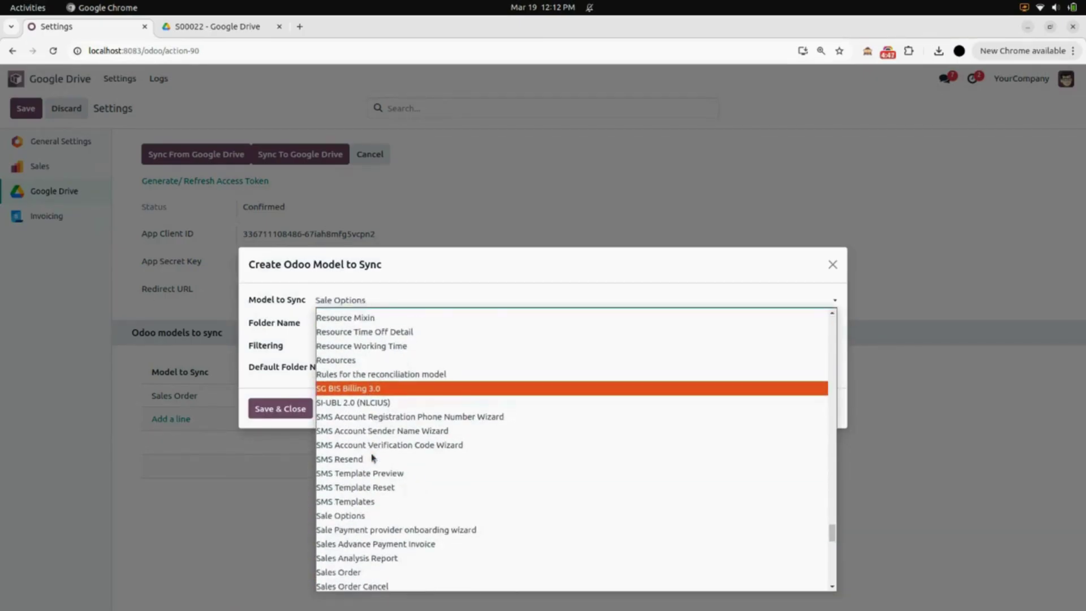
{"action": "left_click", "coordinate": [356, 436]}
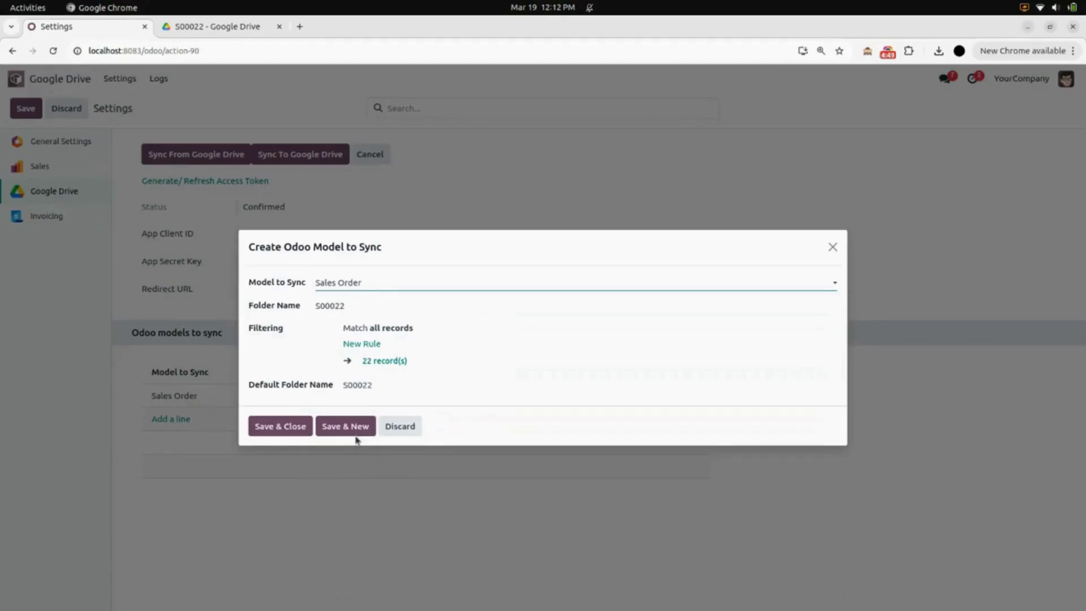
Add an ID = 1 filter rule, then save the line and the Google Drive settings.
{"action": "left_click", "coordinate": [368, 346]}
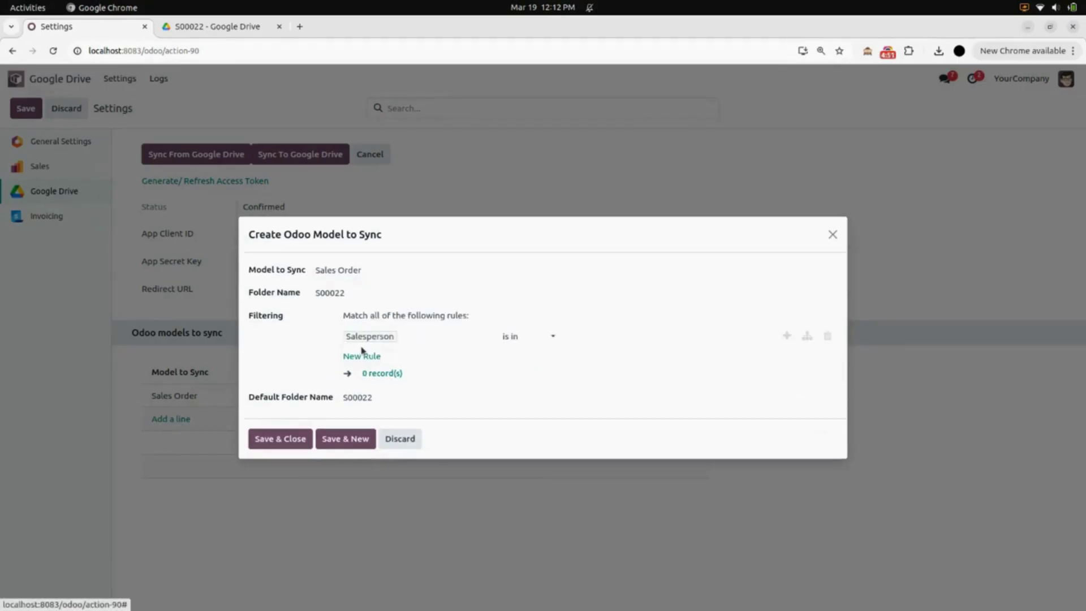
{"action": "left_click", "coordinate": [404, 339]}
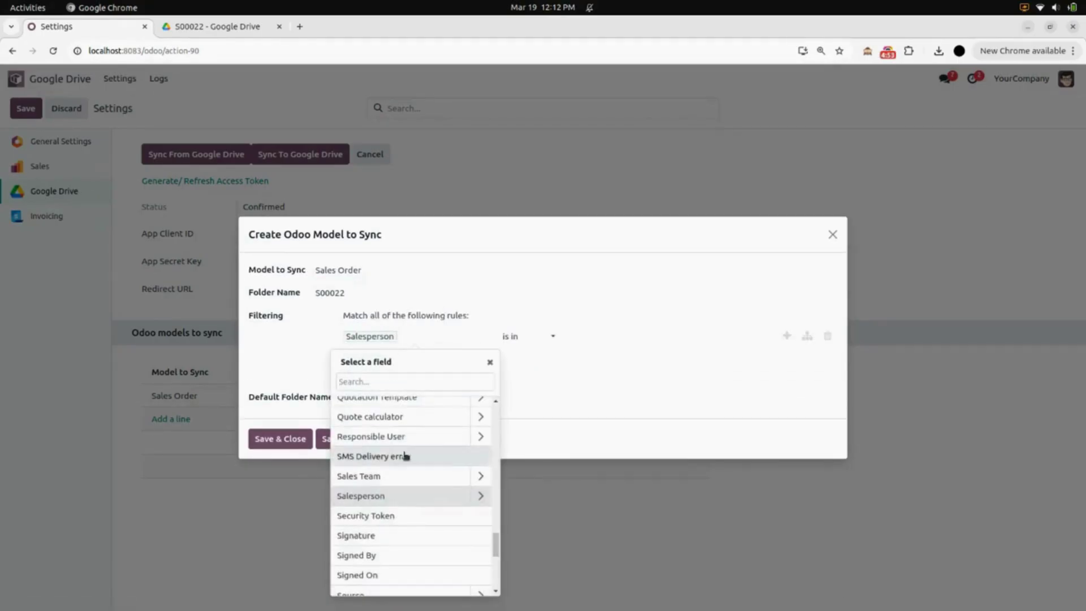
{"action": "scroll", "coordinate": [405, 456], "scroll_direction": "up", "scroll_amount": 5}
{"action": "scroll", "coordinate": [406, 457], "scroll_direction": "down", "scroll_amount": 4}
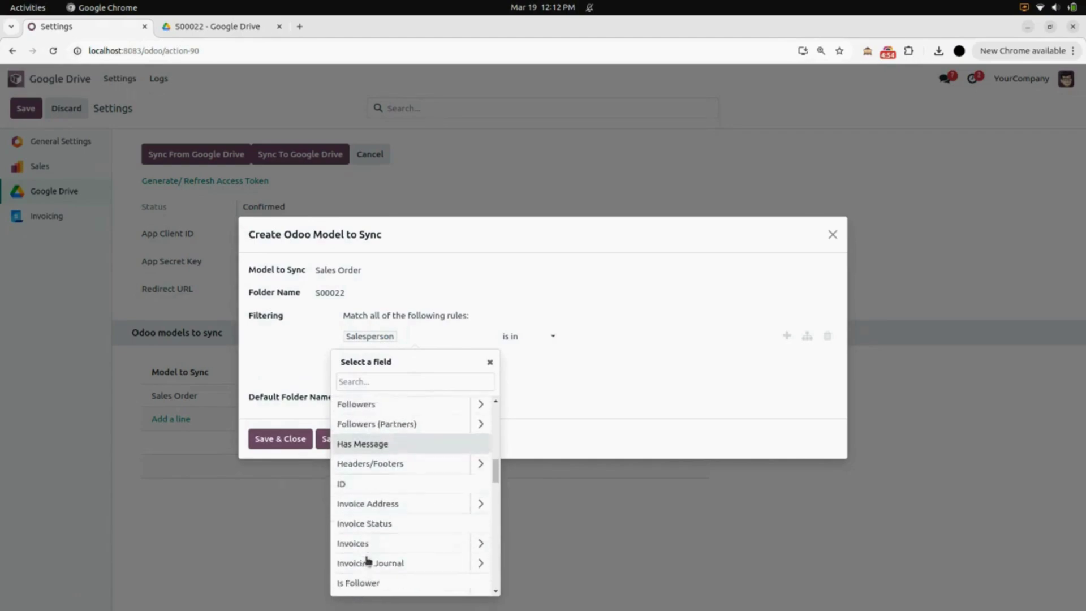
{"action": "left_click", "coordinate": [359, 473]}
{"action": "double_click", "coordinate": [581, 336]}
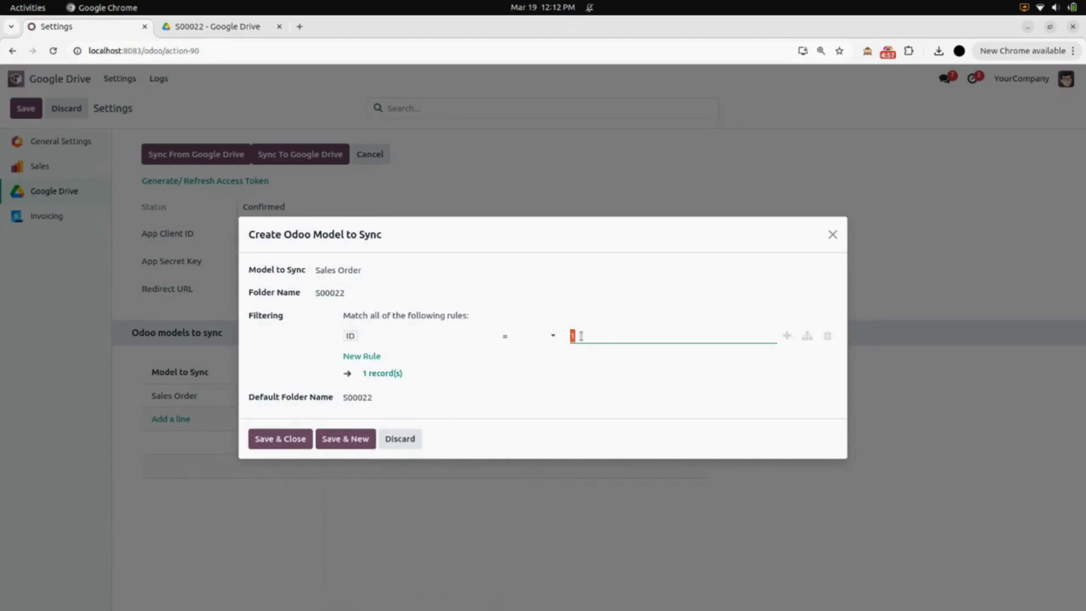
{"action": "left_click", "coordinate": [281, 439]}
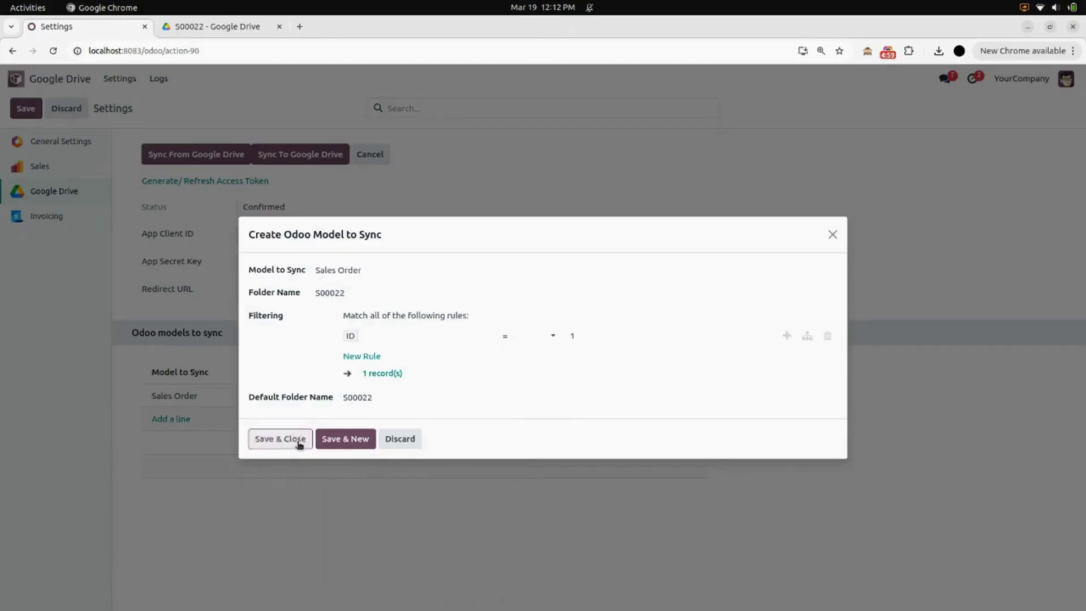
{"action": "left_click", "coordinate": [25, 109]}
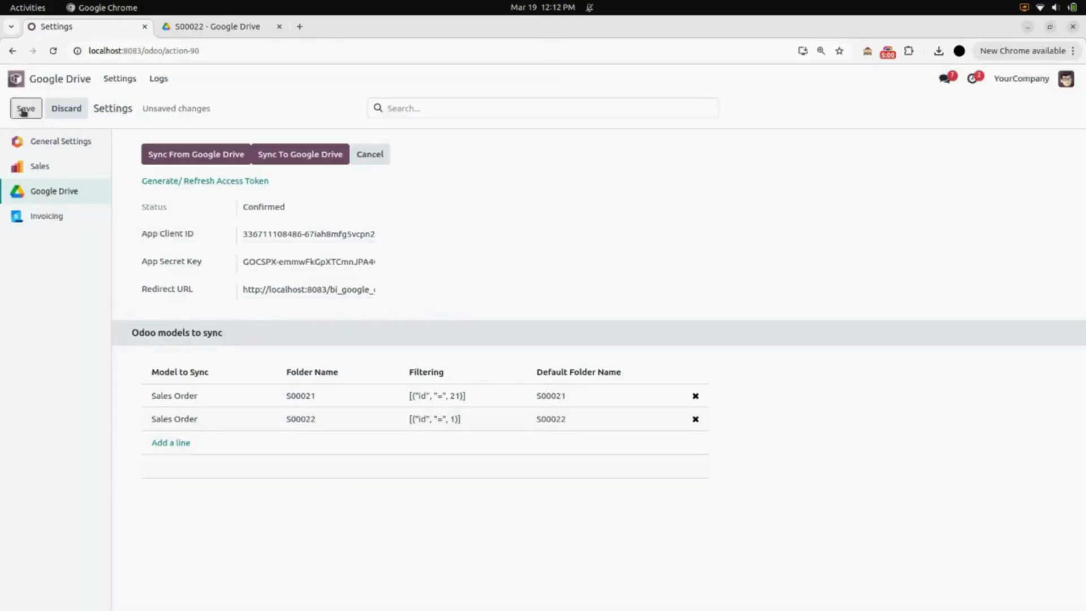
{"action": "left_click", "coordinate": [53, 80]}
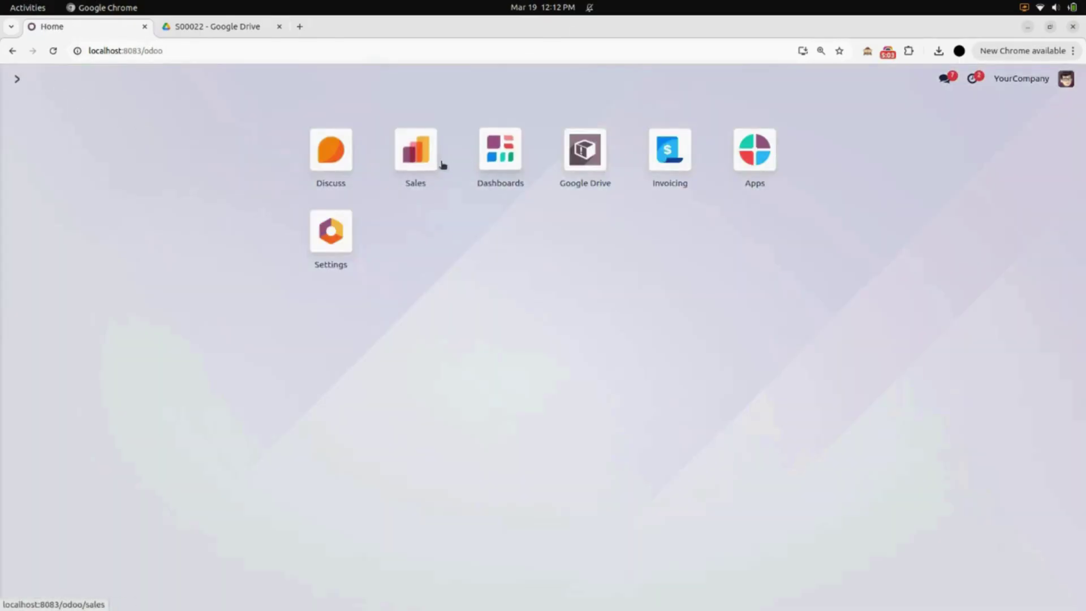
Look up sales order S00022's record id (22) in the address bar.
{"action": "left_click", "coordinate": [437, 166]}
{"action": "left_click", "coordinate": [121, 174]}
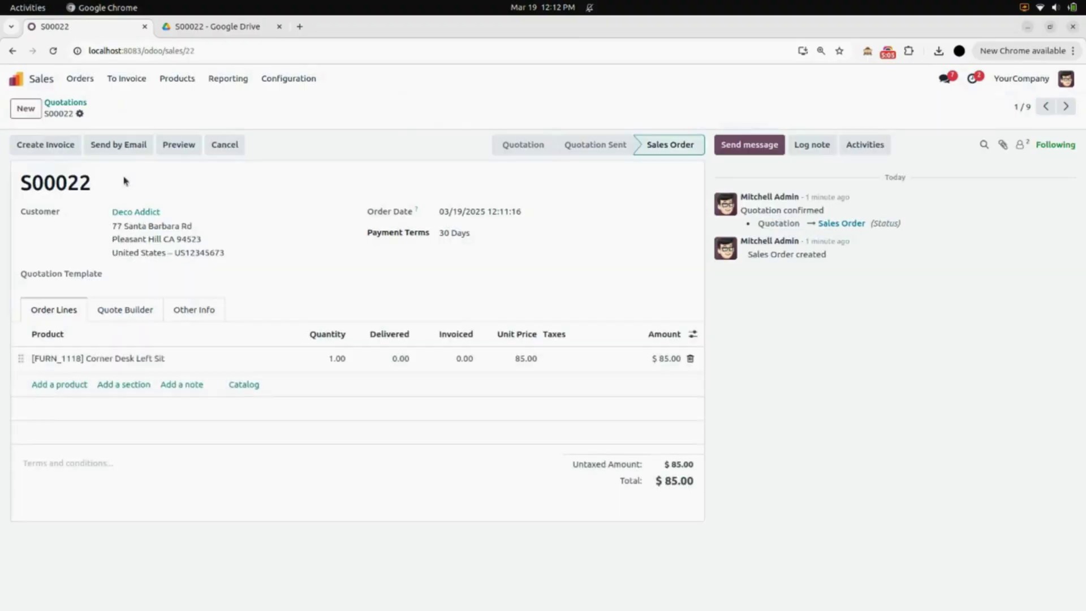
{"action": "double_click", "coordinate": [190, 52]}
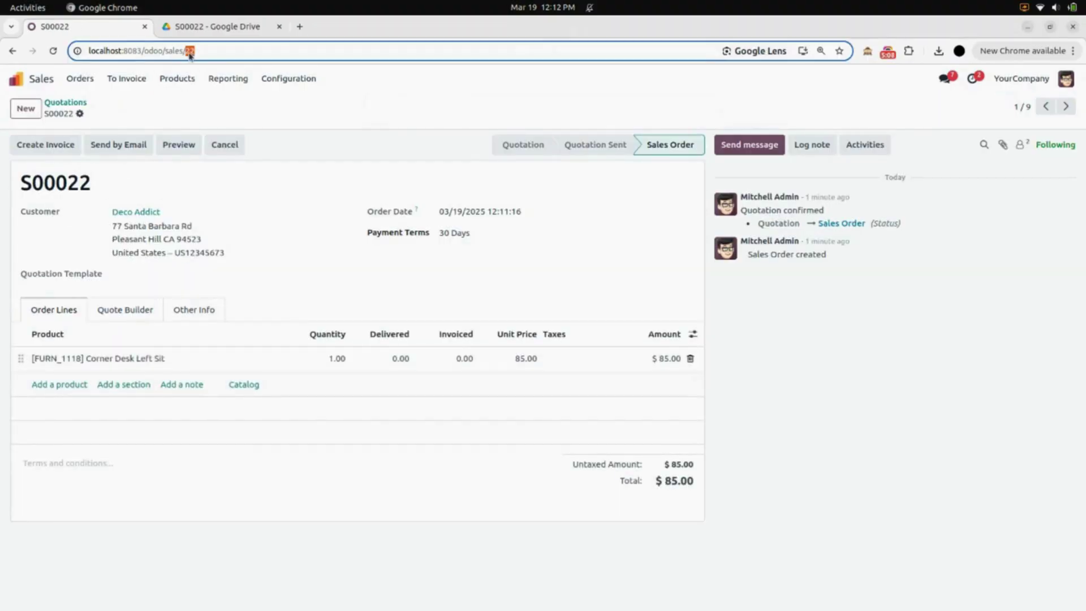
Change the S00022 sync line's filter value from 1 to 22 and save the settings.
{"action": "left_click", "coordinate": [26, 78]}
{"action": "left_click", "coordinate": [583, 181]}
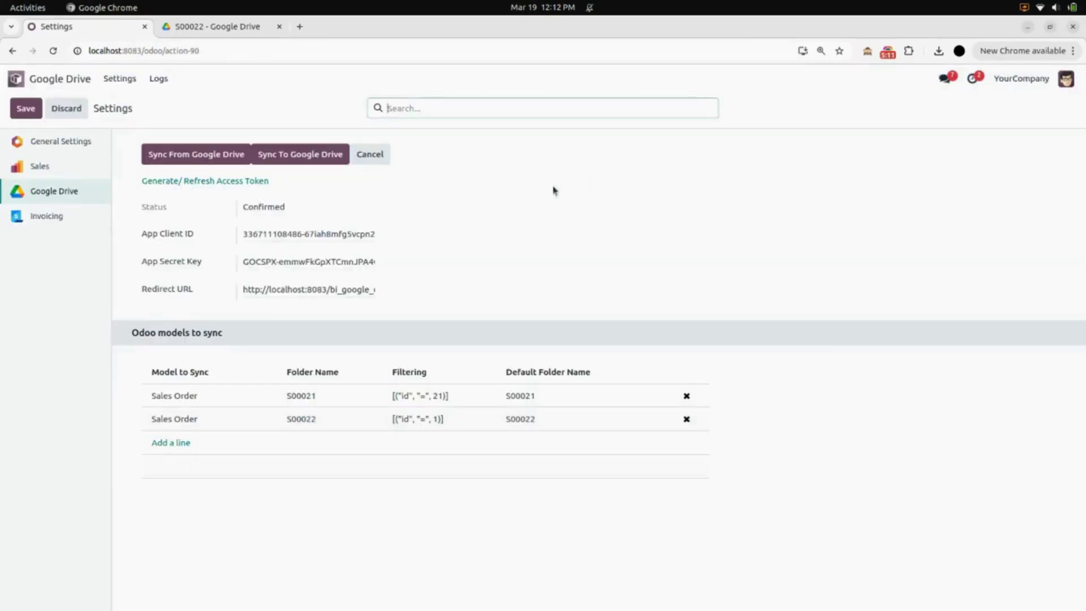
{"action": "left_click", "coordinate": [434, 419]}
{"action": "double_click", "coordinate": [452, 419]}
{"action": "type", "text": "22"}
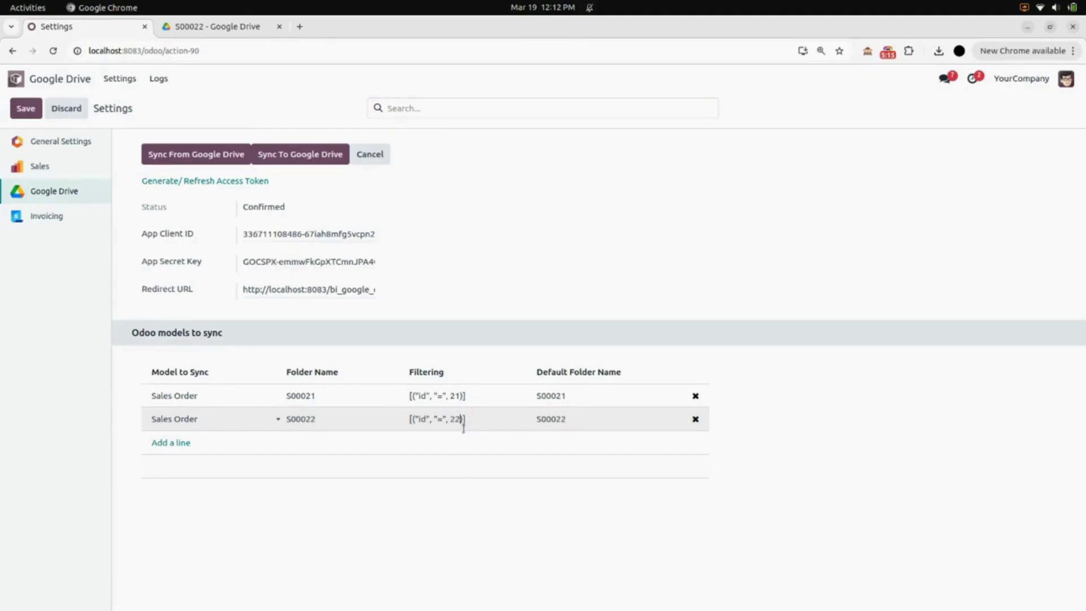
{"action": "left_click", "coordinate": [441, 455]}
{"action": "left_click", "coordinate": [25, 109]}
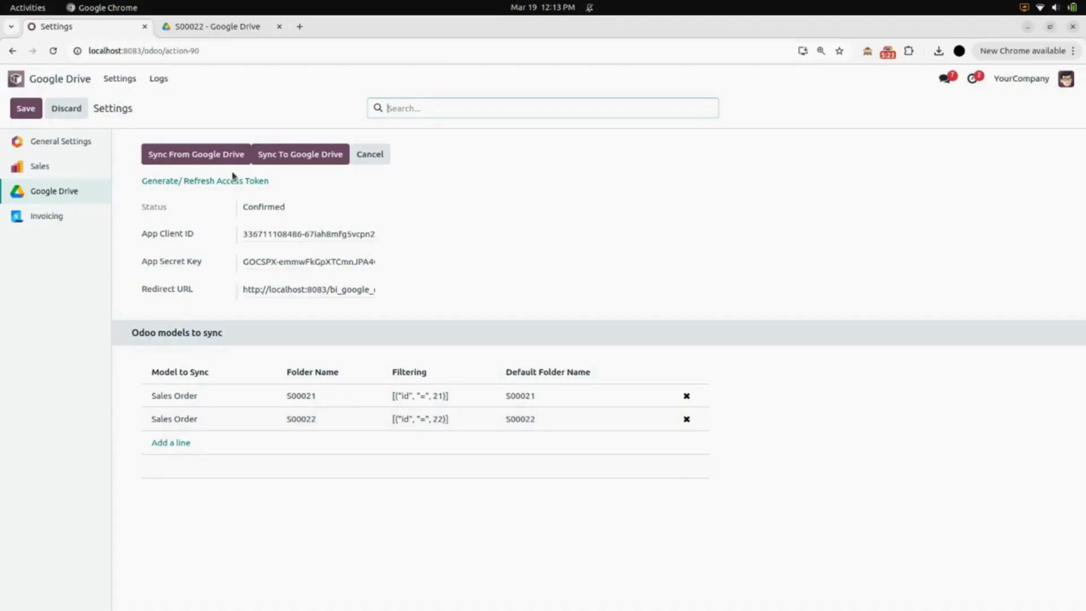
{"action": "left_click", "coordinate": [229, 35]}
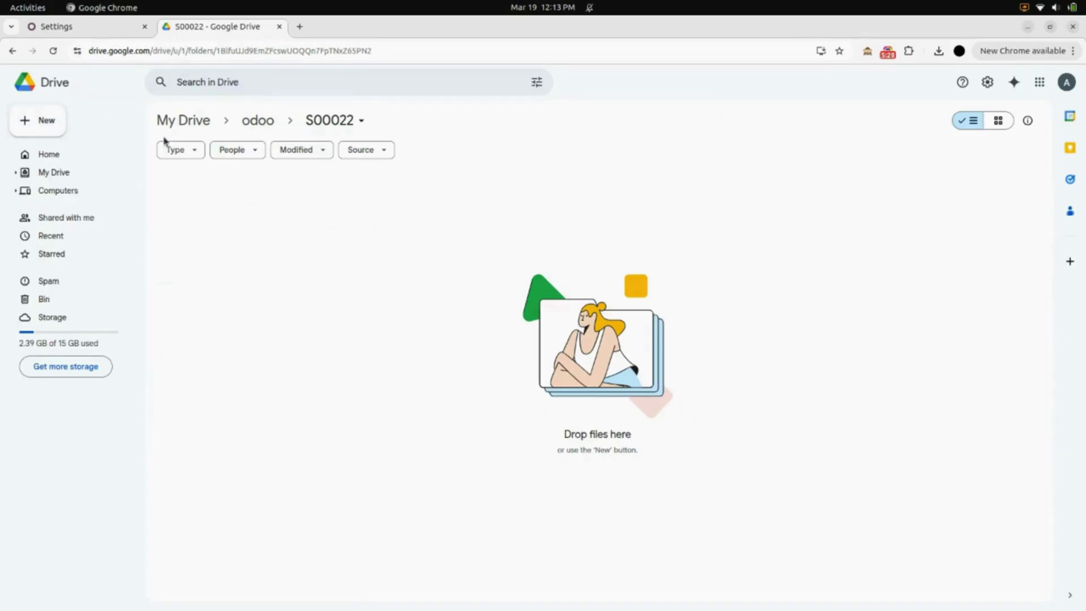
{"action": "left_click", "coordinate": [46, 117]}
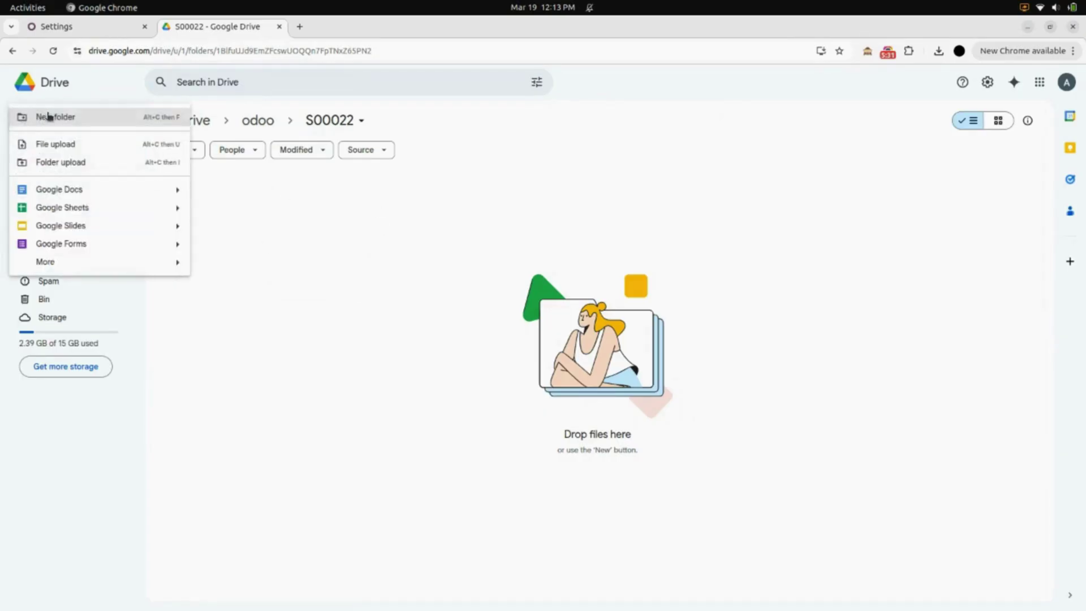
{"action": "left_click", "coordinate": [134, 145]}
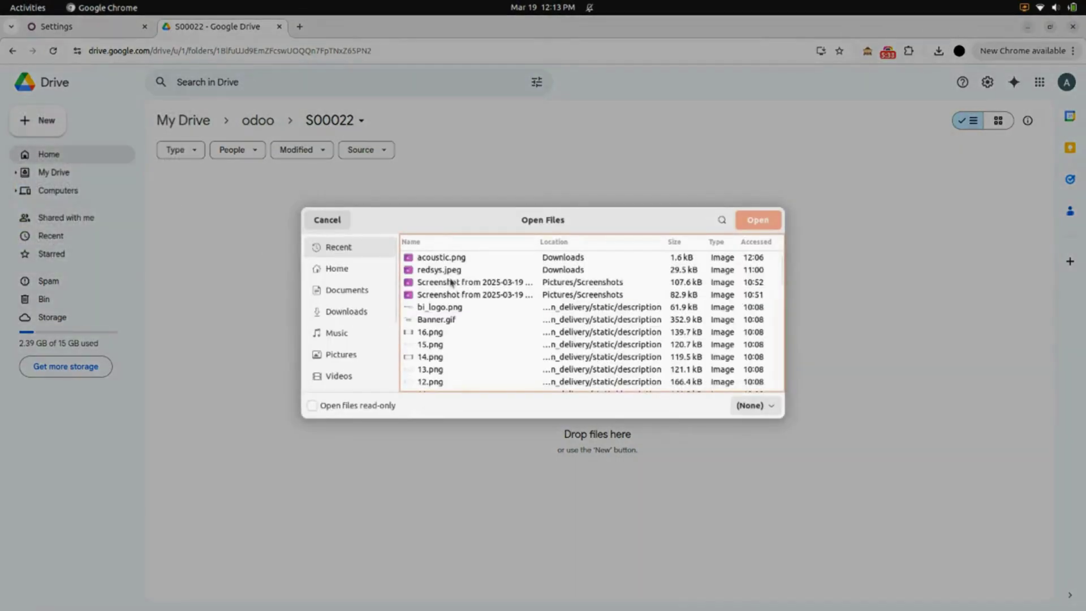
{"action": "left_click", "coordinate": [518, 280]}
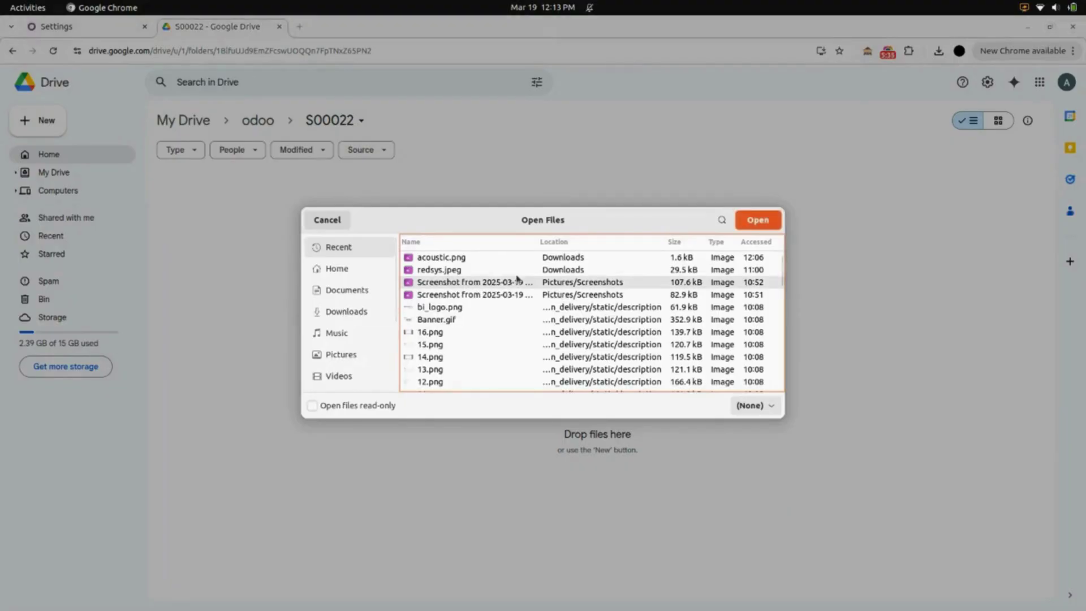
{"action": "left_click", "coordinate": [766, 223]}
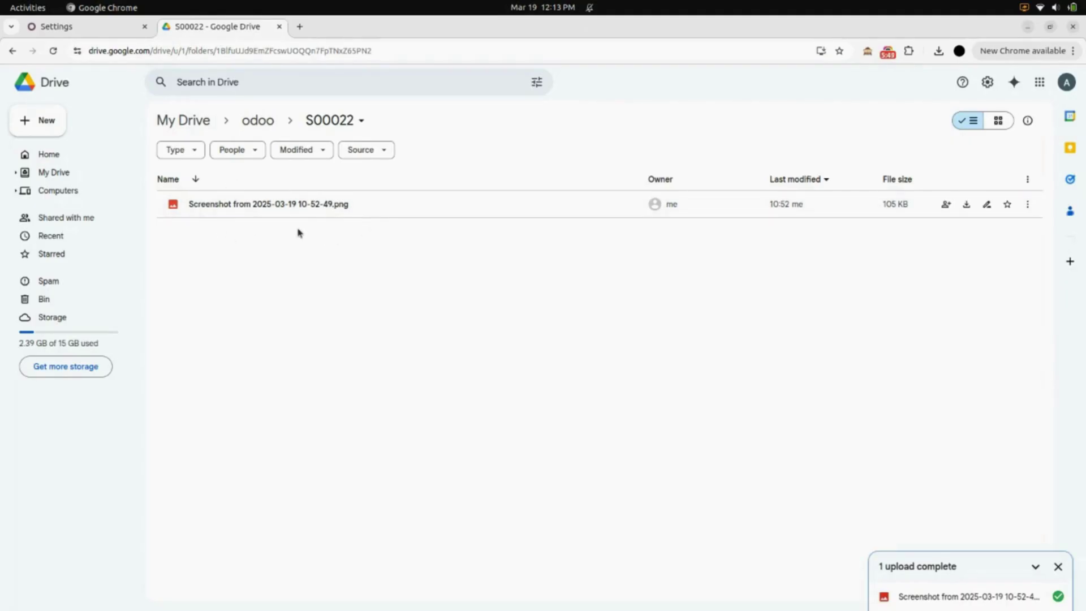
{"action": "left_click", "coordinate": [81, 31]}
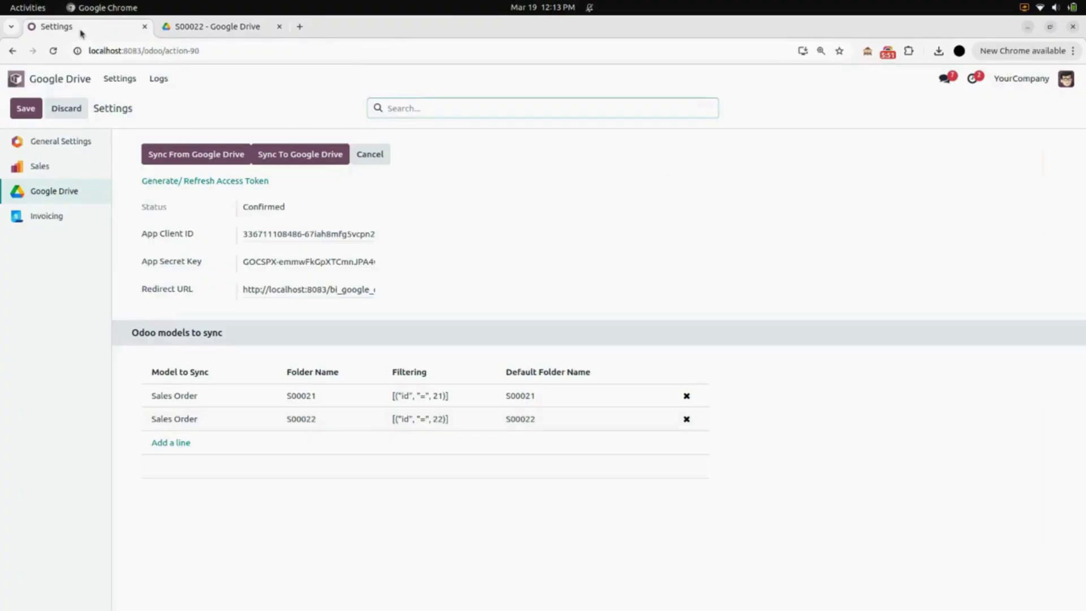
Reload the settings, run Sync From Google Drive, and go back to the app menu.
{"action": "left_click", "coordinate": [53, 50]}
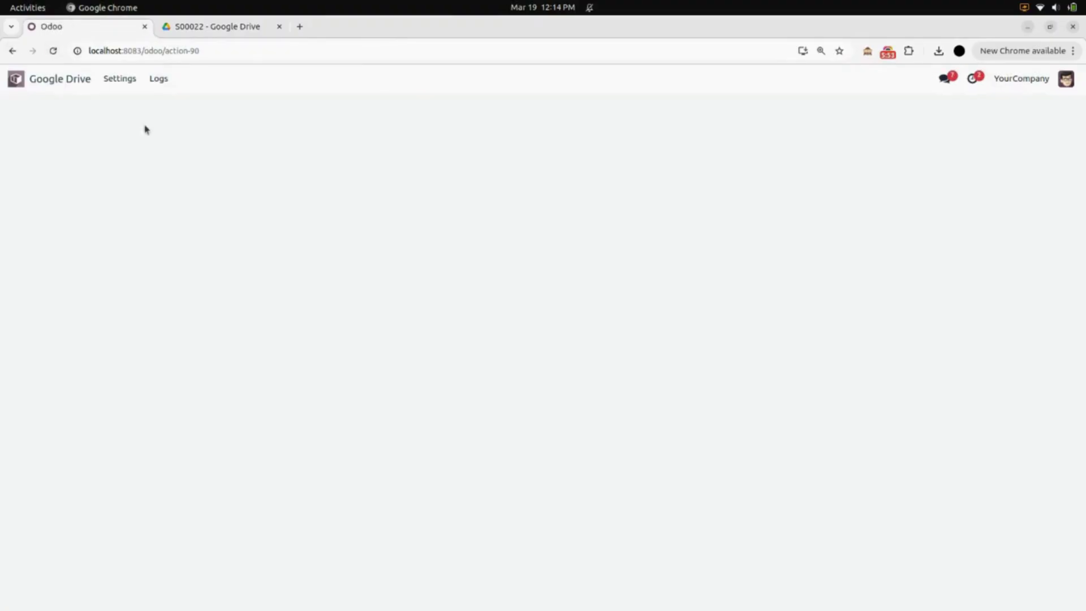
{"action": "left_click", "coordinate": [204, 159]}
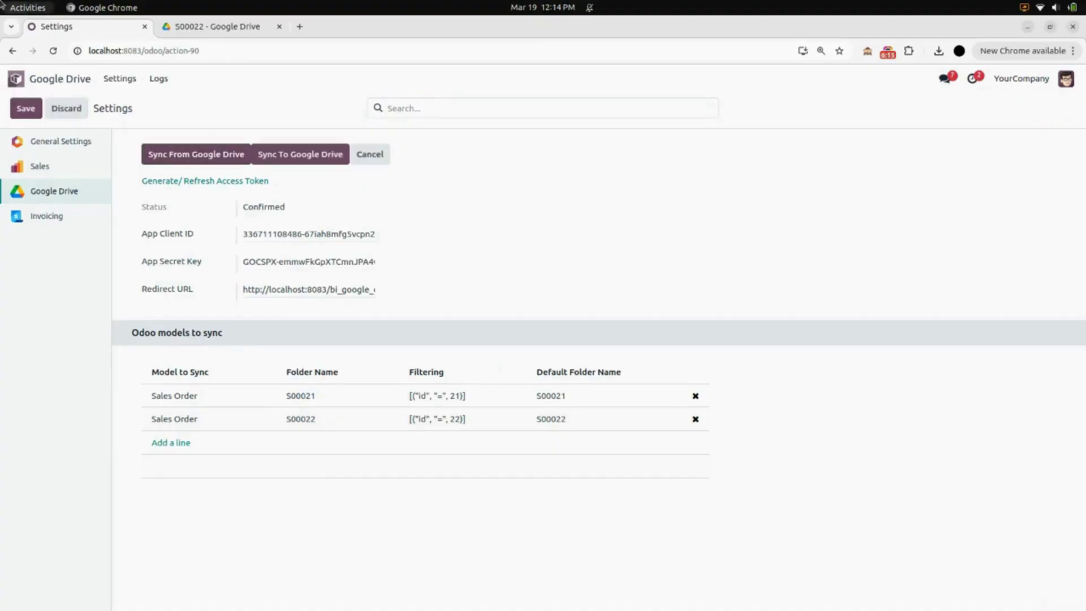
{"action": "left_click", "coordinate": [71, 90]}
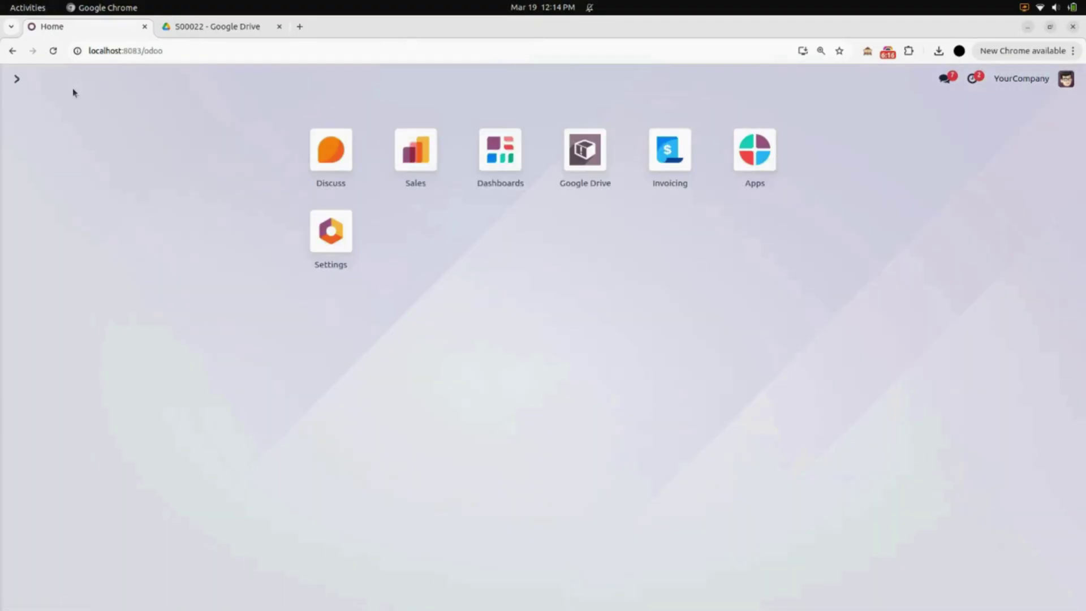
Show S00022's attached files and confirm the Drive screenshot PNG matches the Drive folder.
{"action": "left_click", "coordinate": [421, 160]}
{"action": "left_click", "coordinate": [207, 167]}
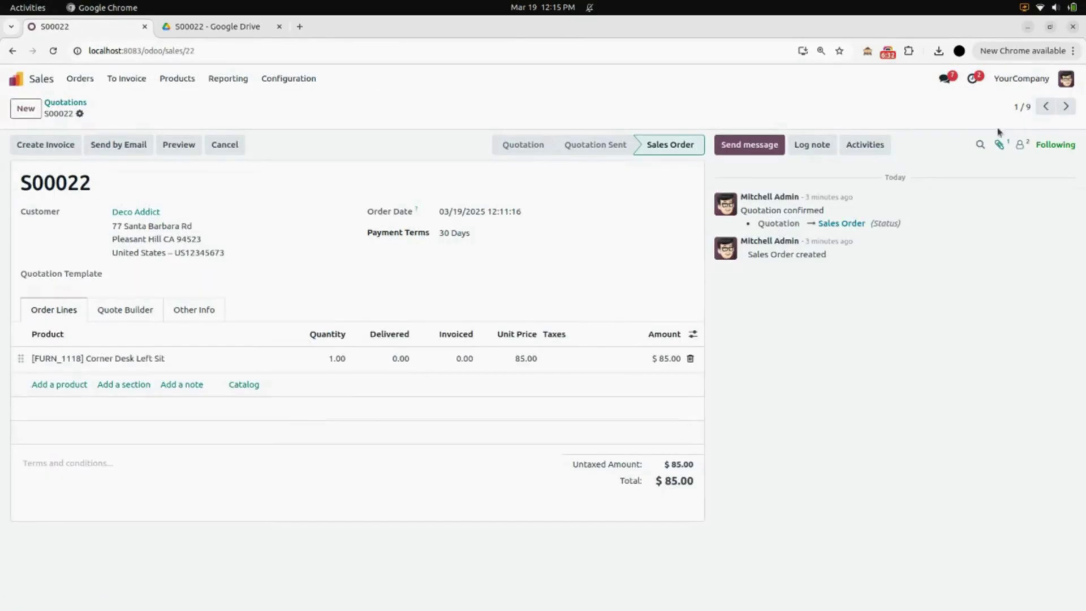
{"action": "left_click", "coordinate": [999, 147]}
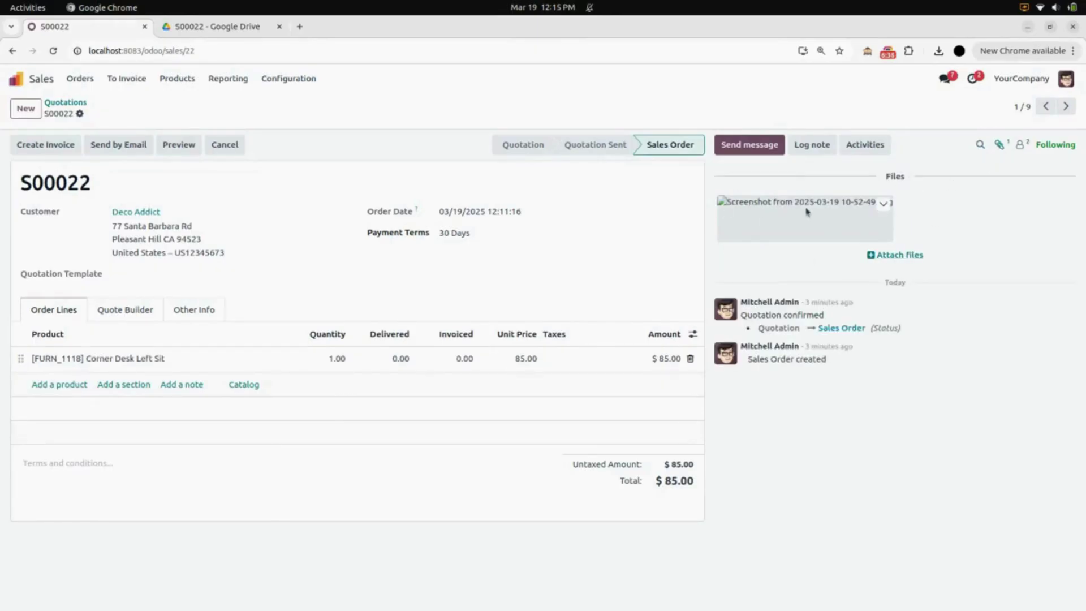
{"action": "left_click", "coordinate": [256, 31]}
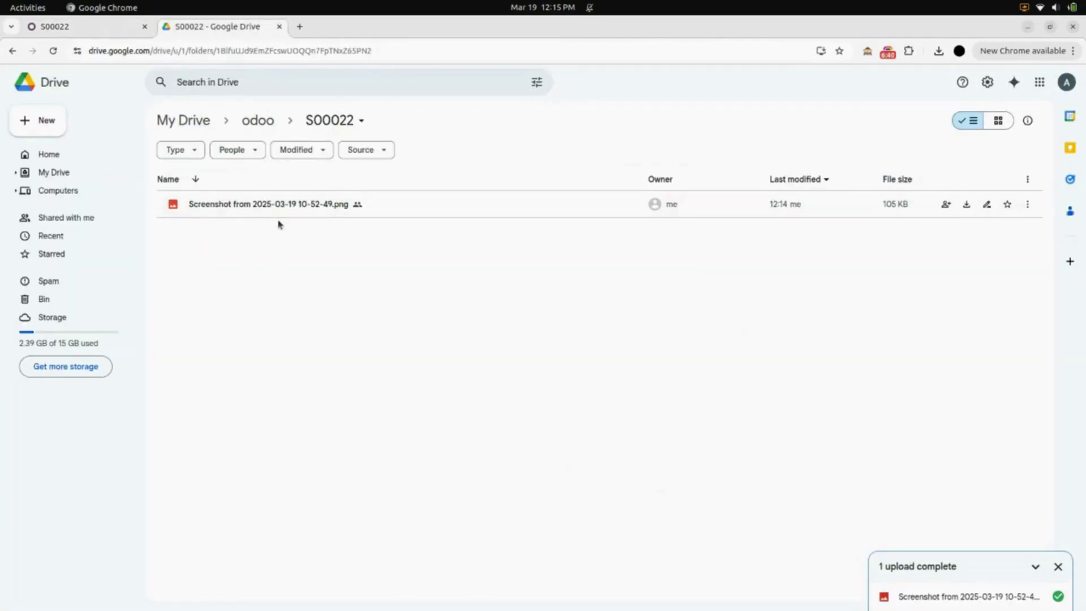
{"action": "left_click", "coordinate": [83, 31]}
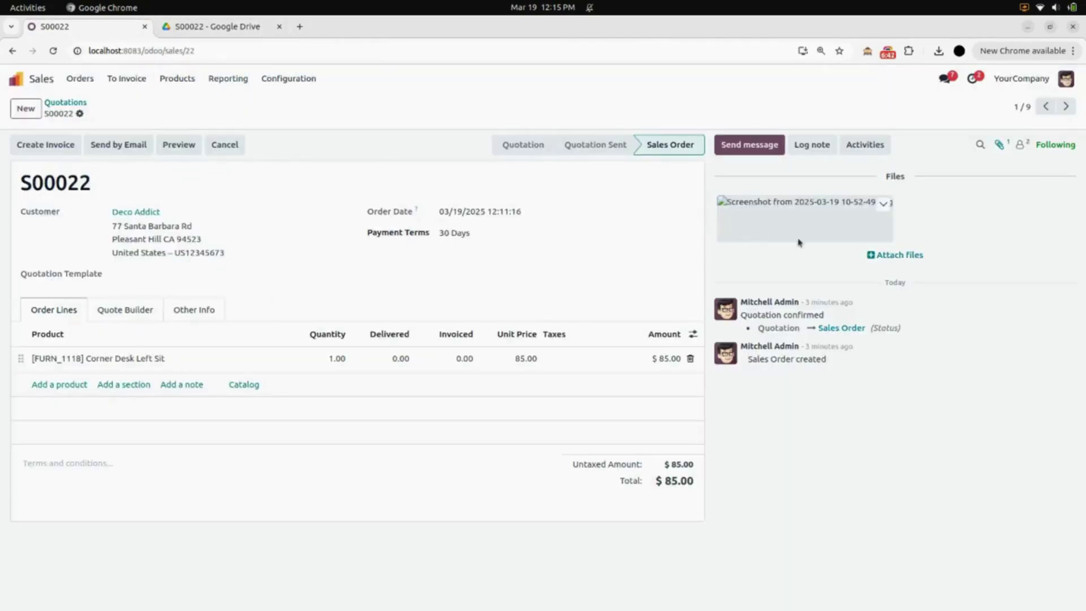